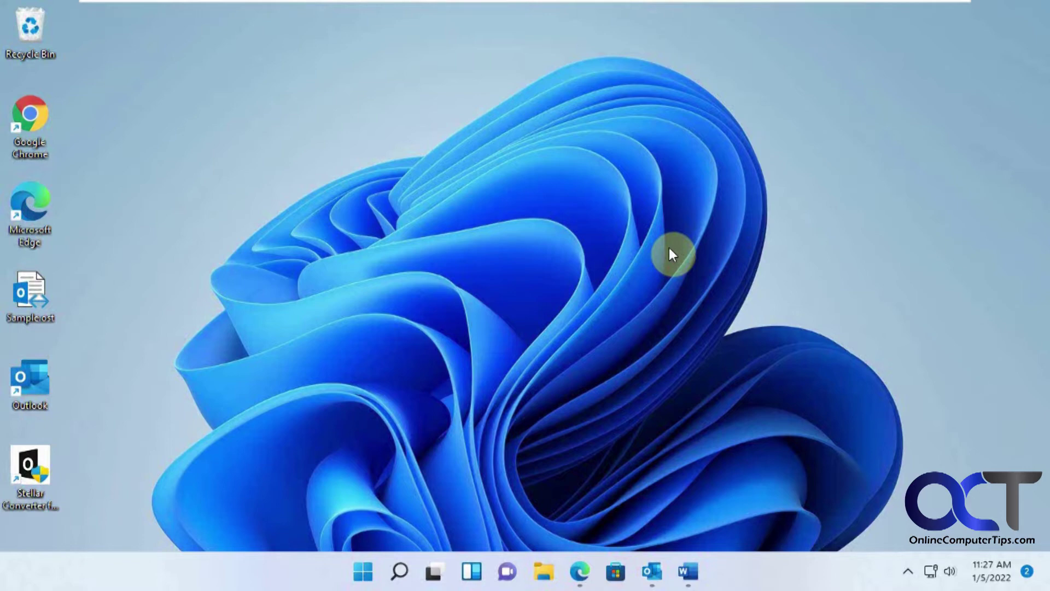
Restore the Word document that explains .pst and .ost Outlook data files
{"action": "left_click", "coordinate": [688, 571]}
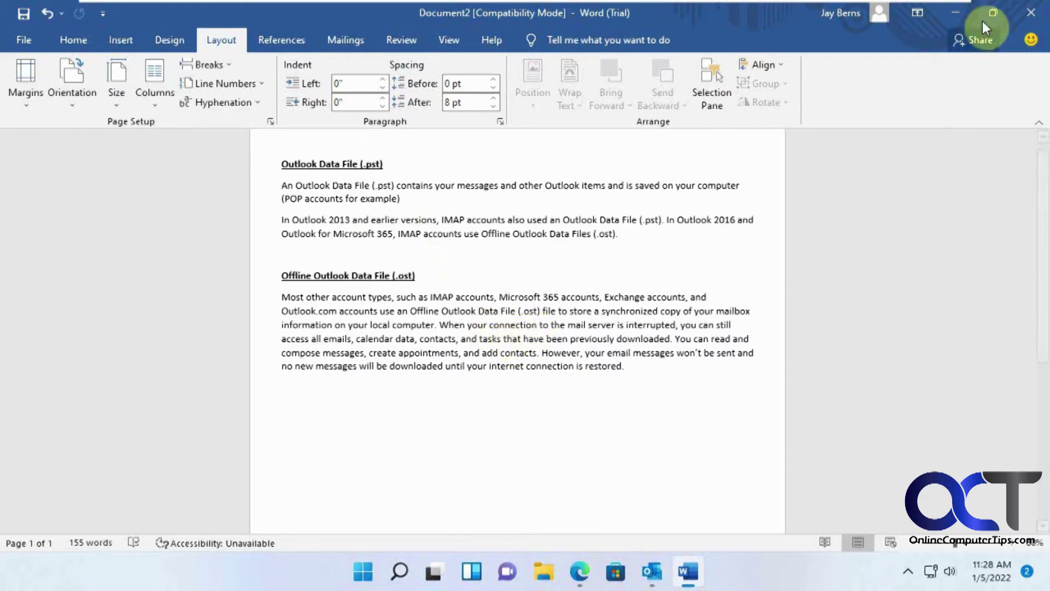
Minimize Word and bring back Stellar's OST to PST Converter product page in Edge
{"action": "left_click", "coordinate": [960, 11]}
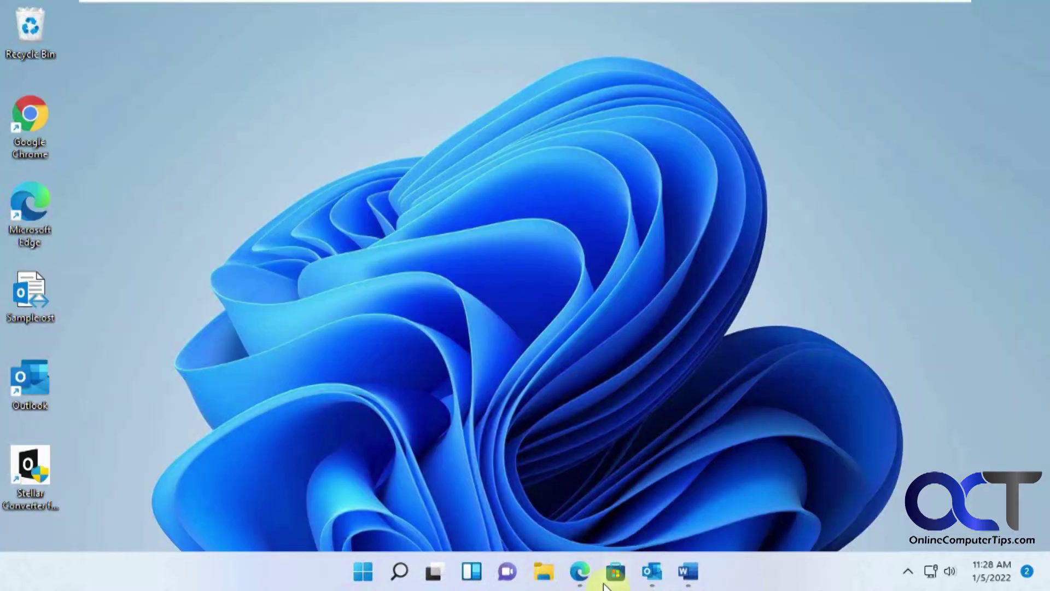
{"action": "left_click", "coordinate": [580, 572]}
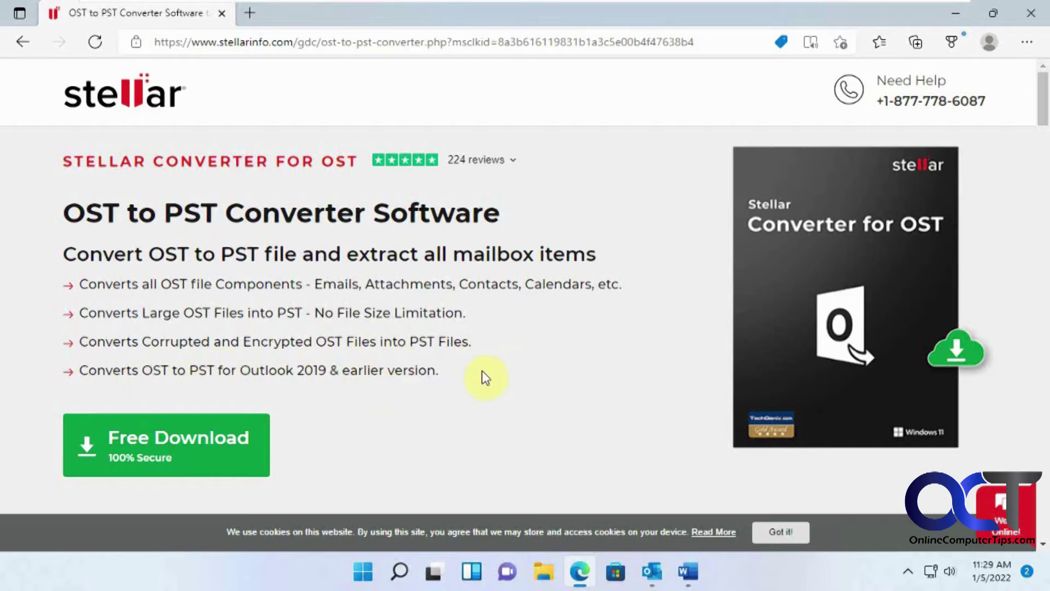
Minimize Edge, glance at the open Outlook mailbox, then launch Stellar Converter for OST
{"action": "left_click", "coordinate": [954, 20]}
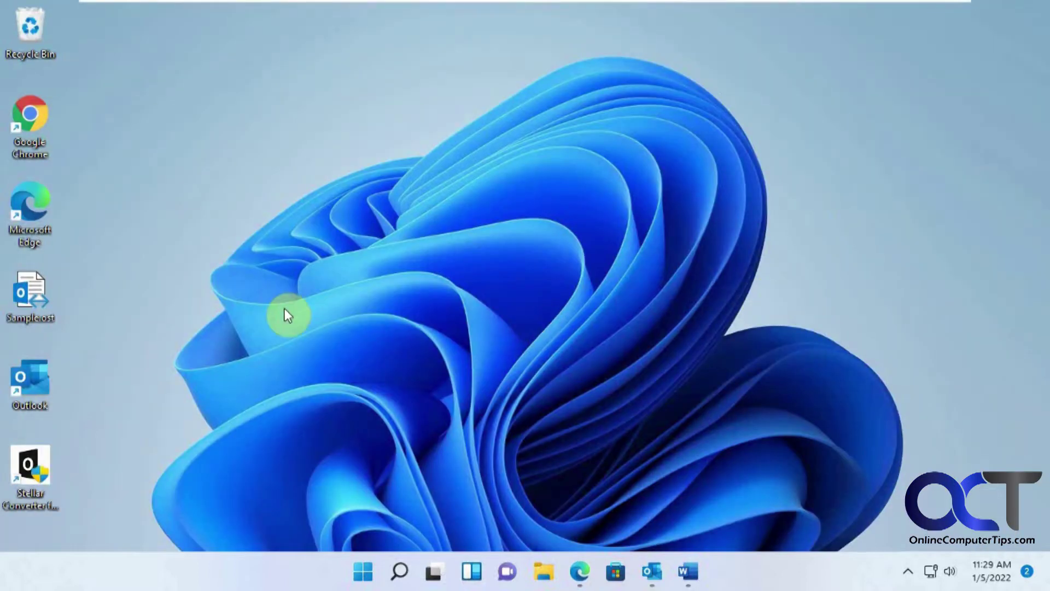
{"action": "left_click", "coordinate": [38, 471]}
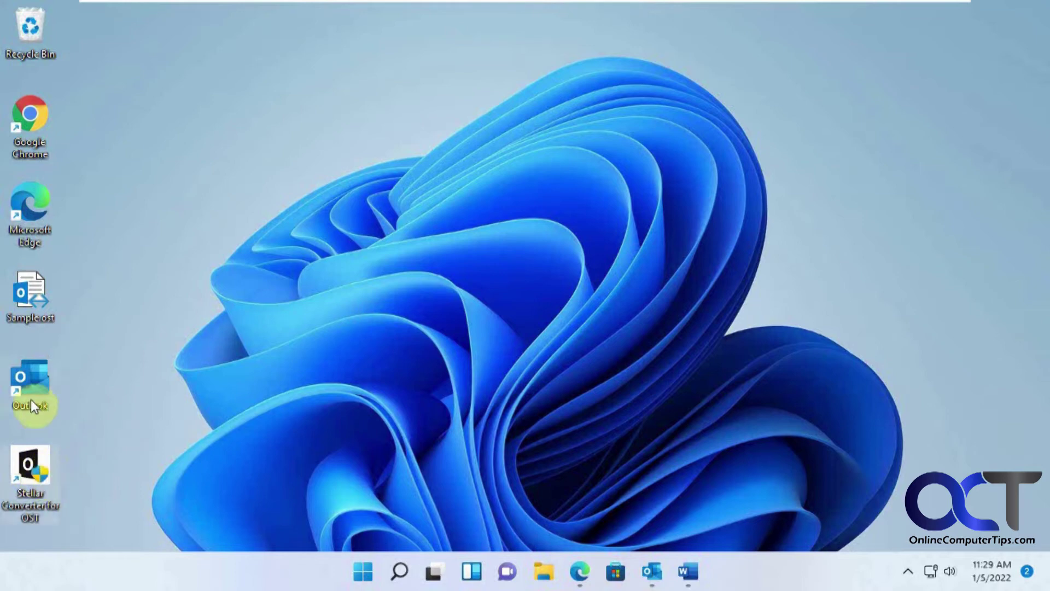
{"action": "left_click", "coordinate": [654, 572]}
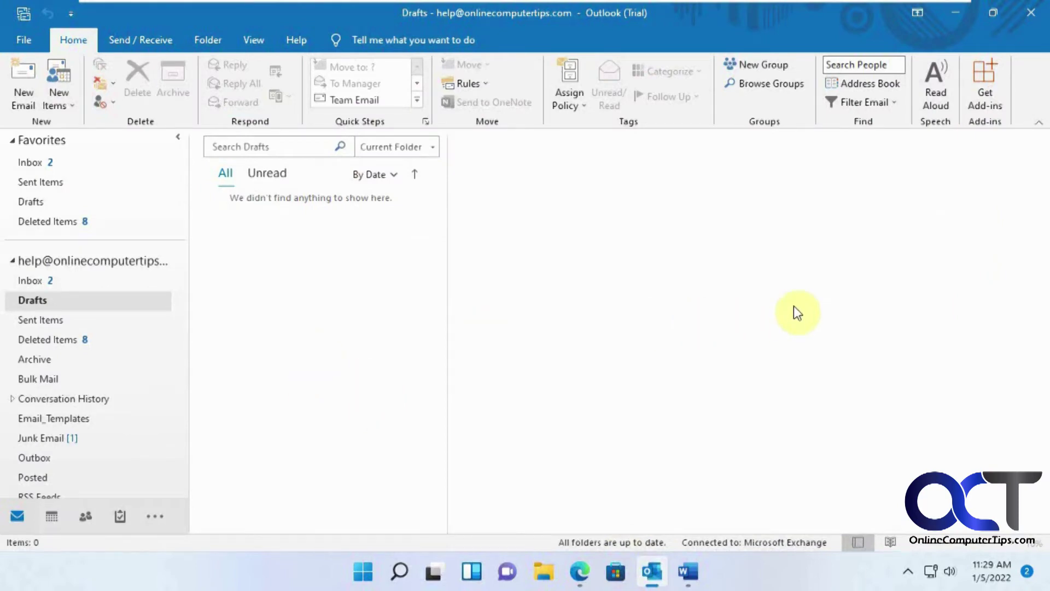
{"action": "left_click", "coordinate": [956, 12]}
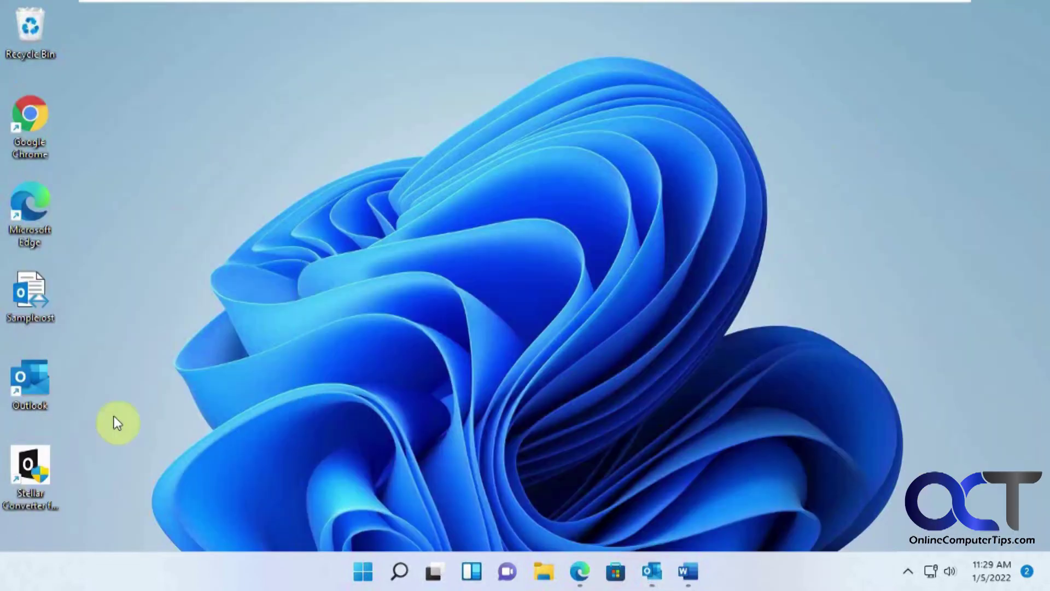
{"action": "double_click", "coordinate": [30, 465]}
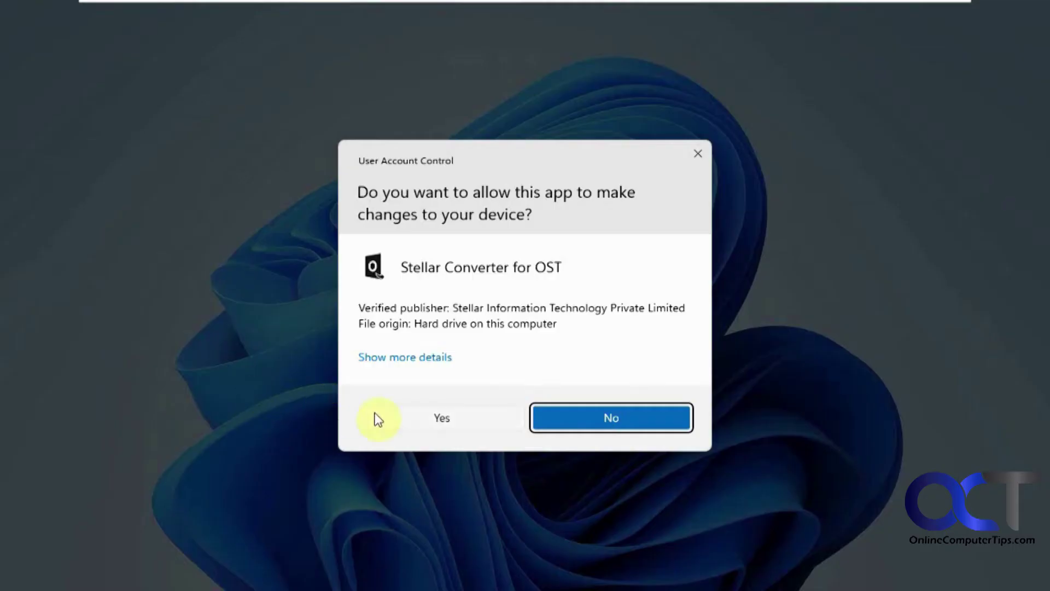
Allow Stellar Converter for OST through UAC and switch to the Choose Location option
{"action": "left_click", "coordinate": [379, 419]}
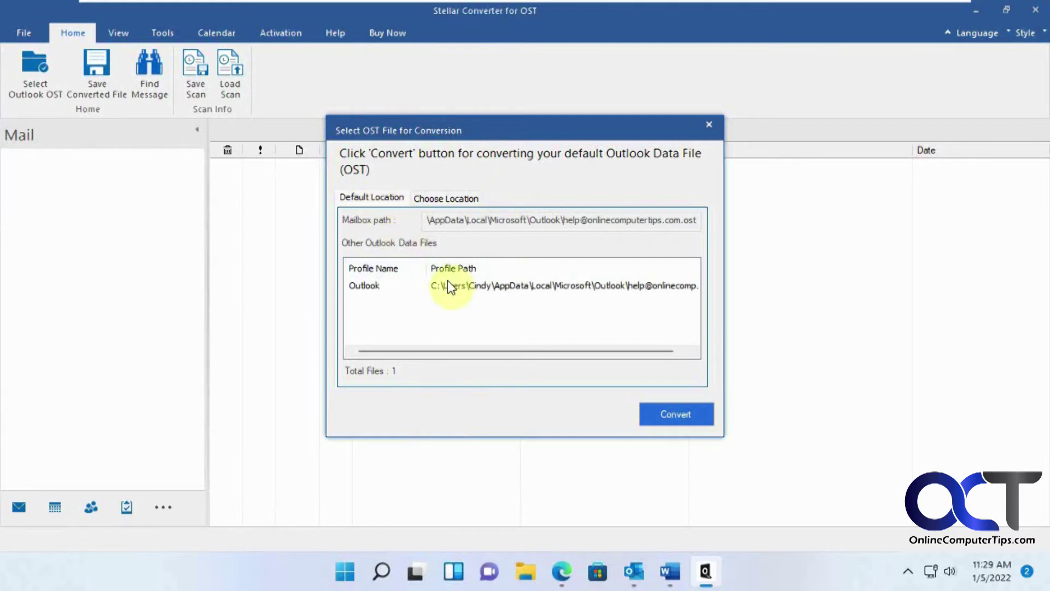
{"action": "left_click_drag", "start_coordinate": [444, 352], "coordinate": [417, 351]}
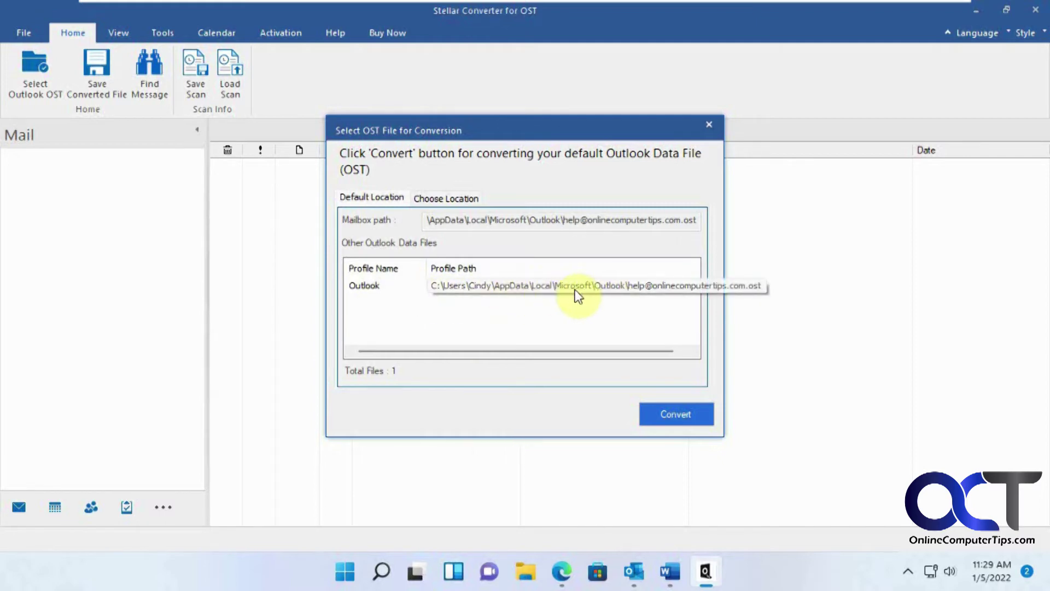
{"action": "left_click", "coordinate": [456, 200]}
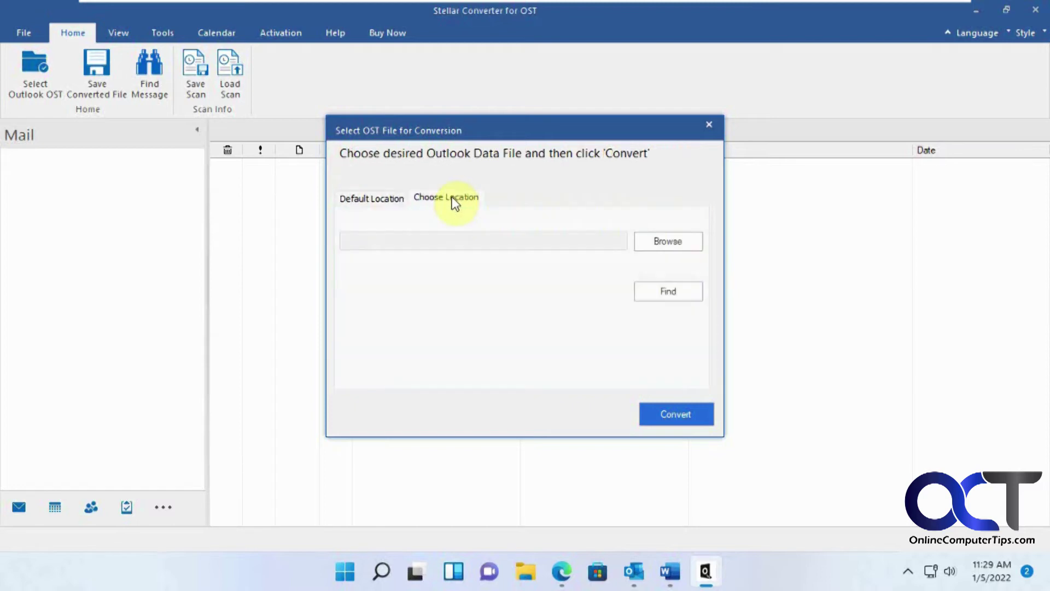
Browse to Sample.ost on the desktop, convert it, and acknowledge the completion notice
{"action": "left_click", "coordinate": [648, 246]}
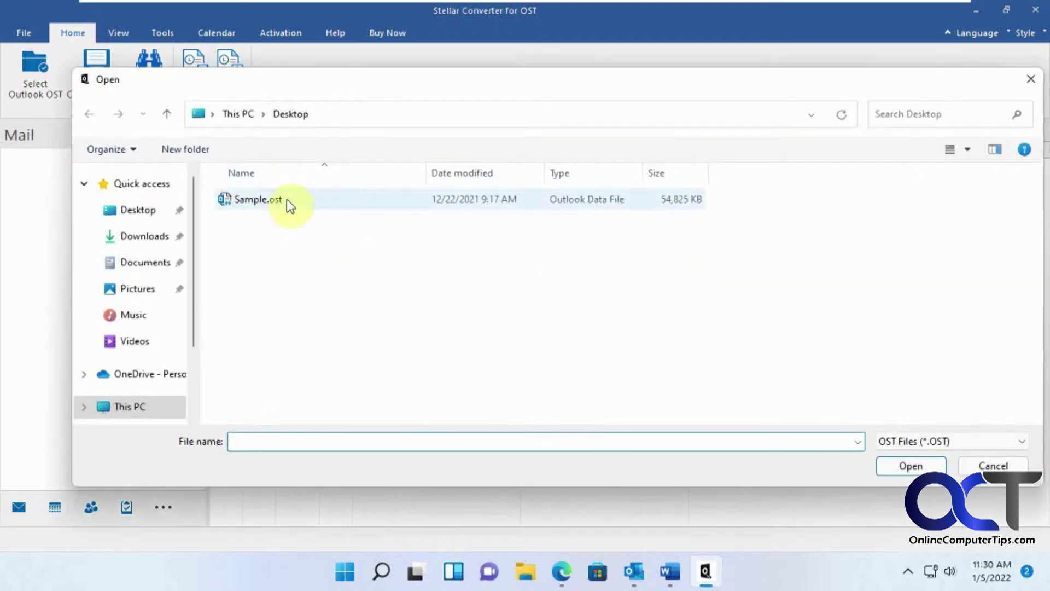
{"action": "left_click", "coordinate": [268, 198]}
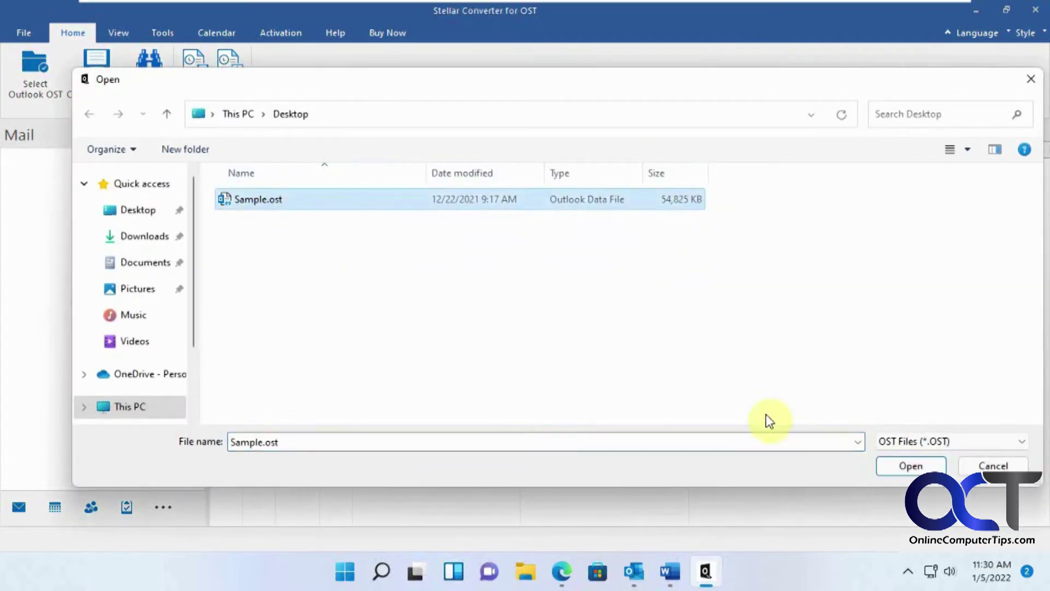
{"action": "left_click", "coordinate": [889, 463]}
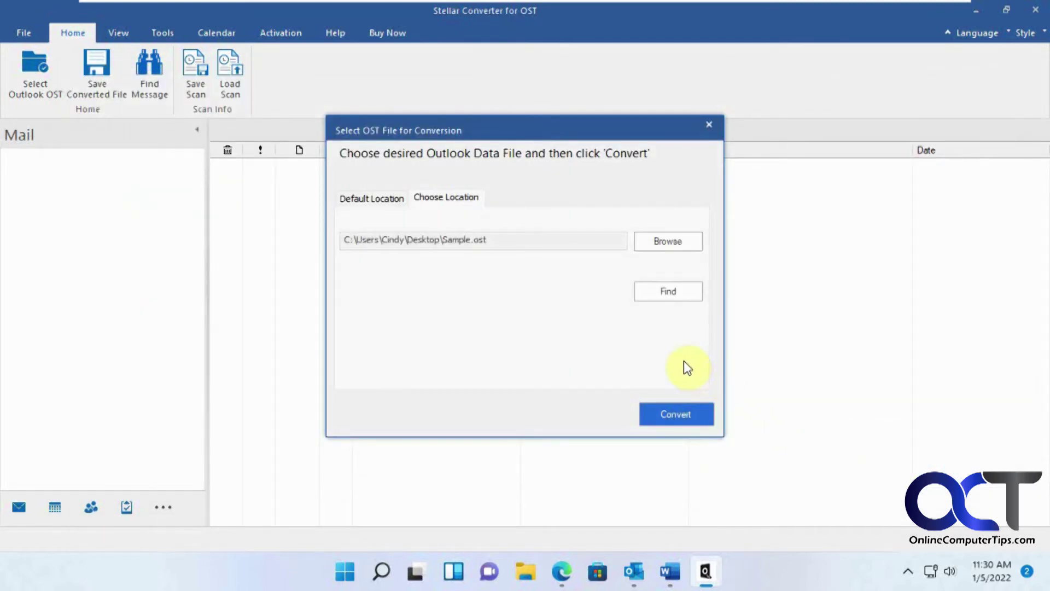
{"action": "left_click", "coordinate": [678, 414]}
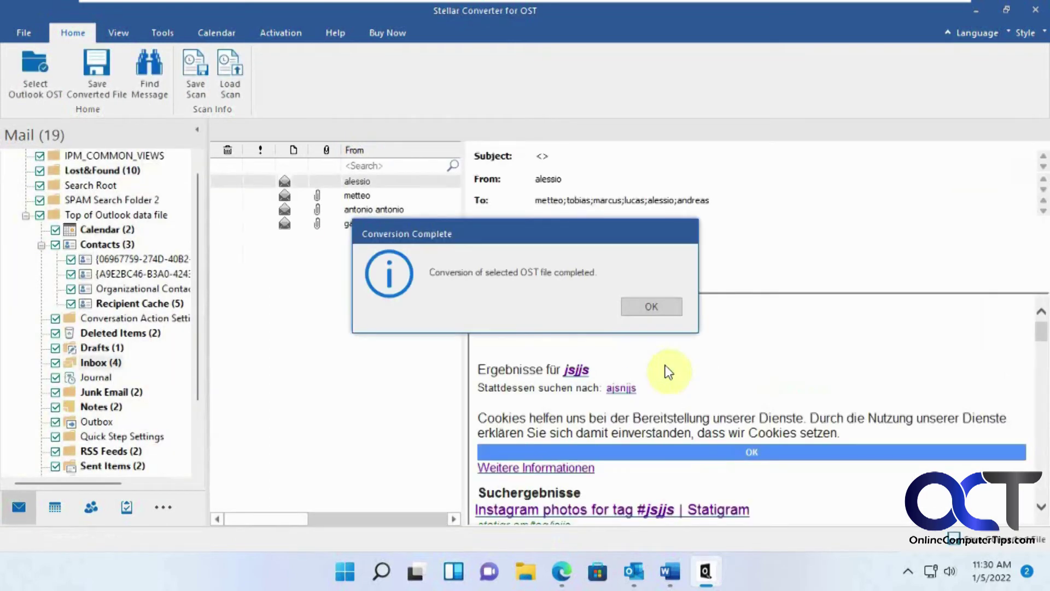
{"action": "left_click", "coordinate": [664, 305]}
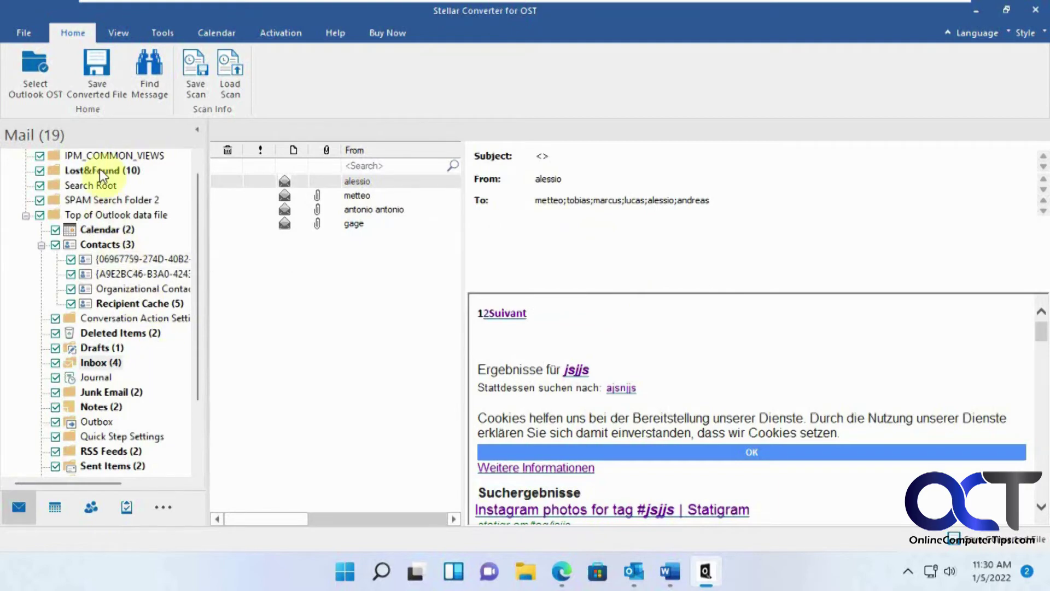
Open the converted Junk Email folder and preview both emails, ending on 'data 15'
{"action": "scroll", "coordinate": [147, 258], "scroll_direction": "up", "scroll_amount": 1}
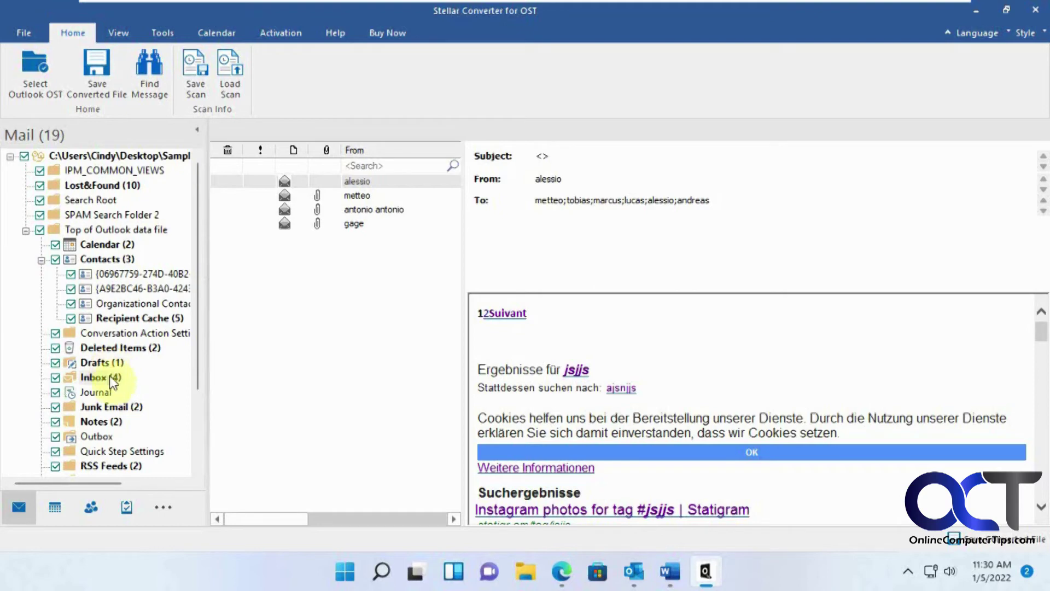
{"action": "left_click", "coordinate": [102, 406]}
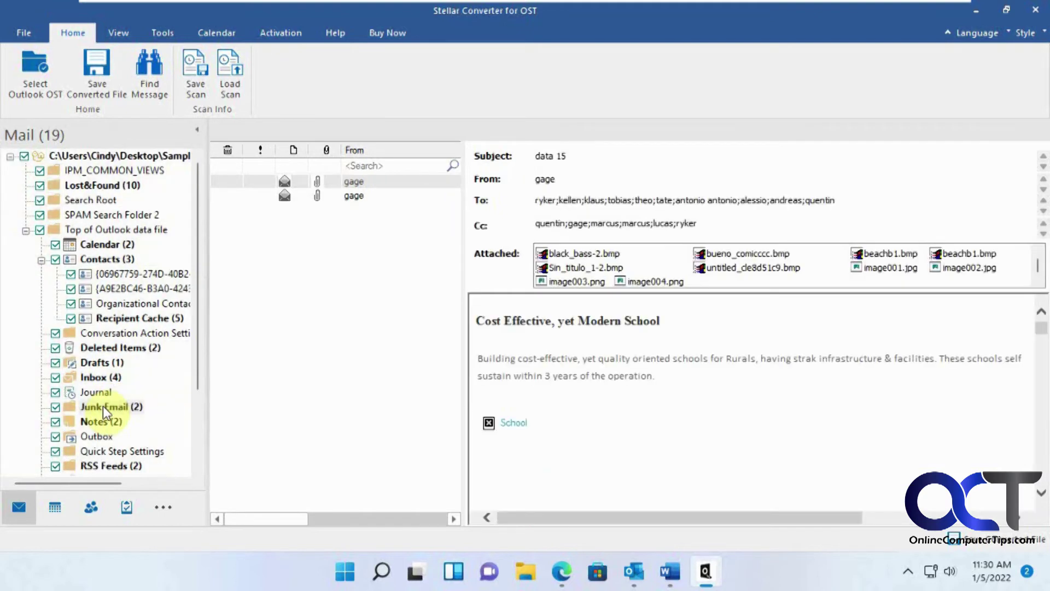
{"action": "left_click", "coordinate": [355, 198]}
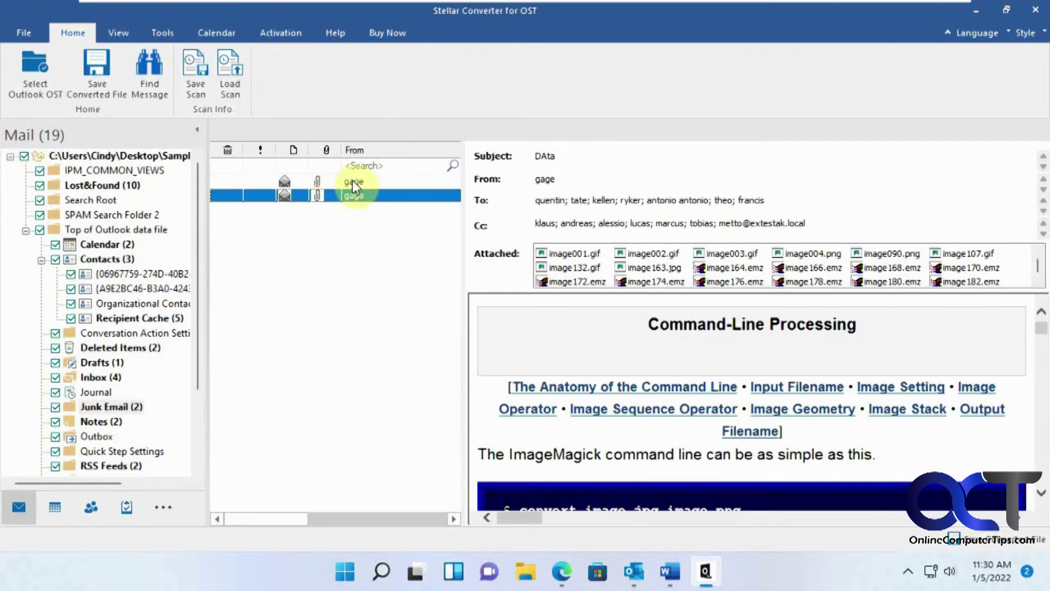
{"action": "left_click", "coordinate": [353, 181]}
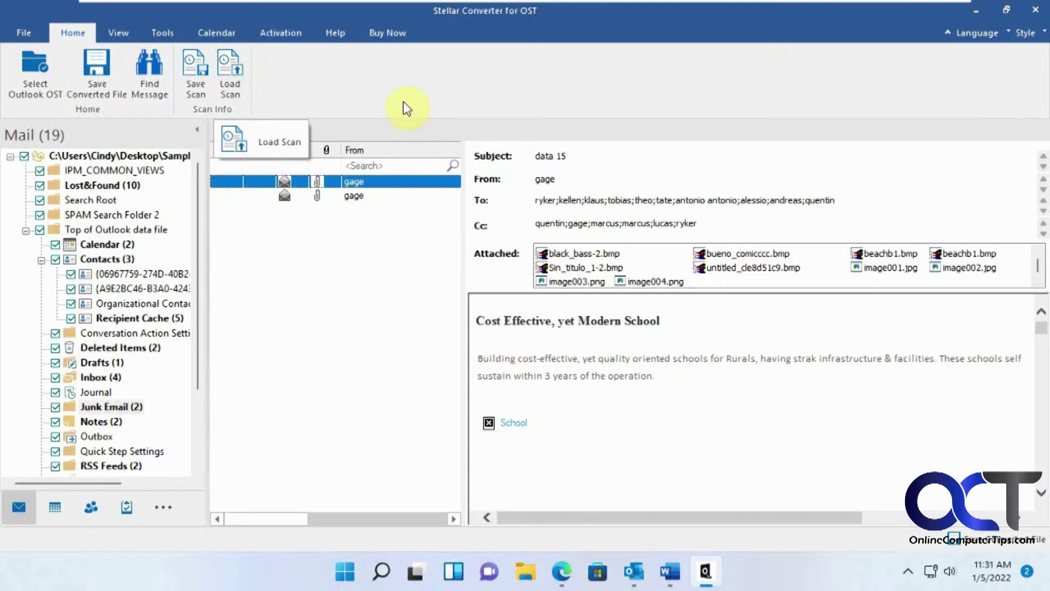
Look through the File, View, Tools and Calendar tabs, then choose Save Converted File on Home
{"action": "left_click", "coordinate": [26, 34]}
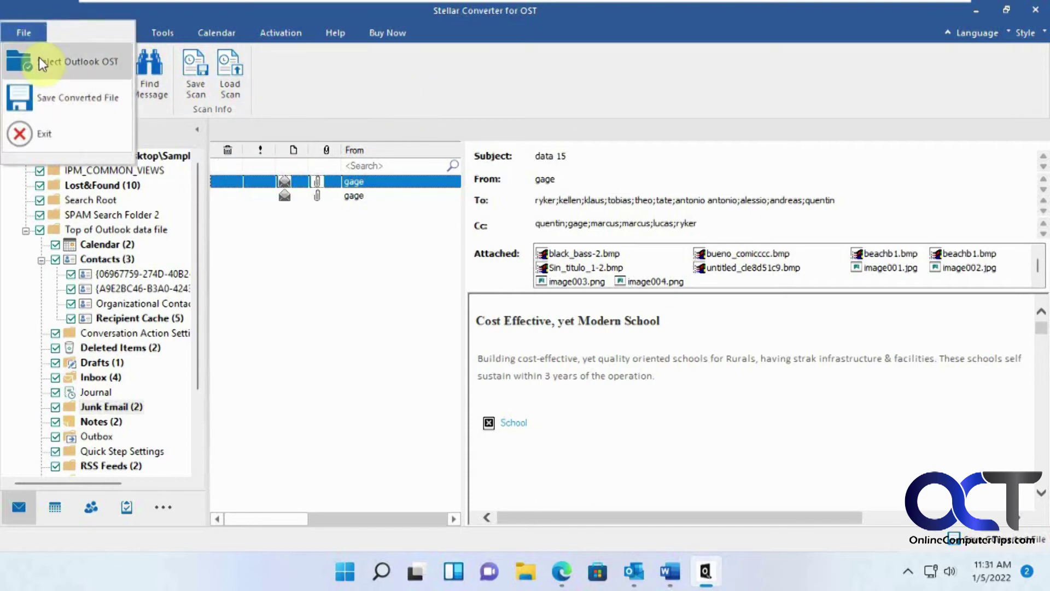
{"action": "left_click", "coordinate": [361, 86]}
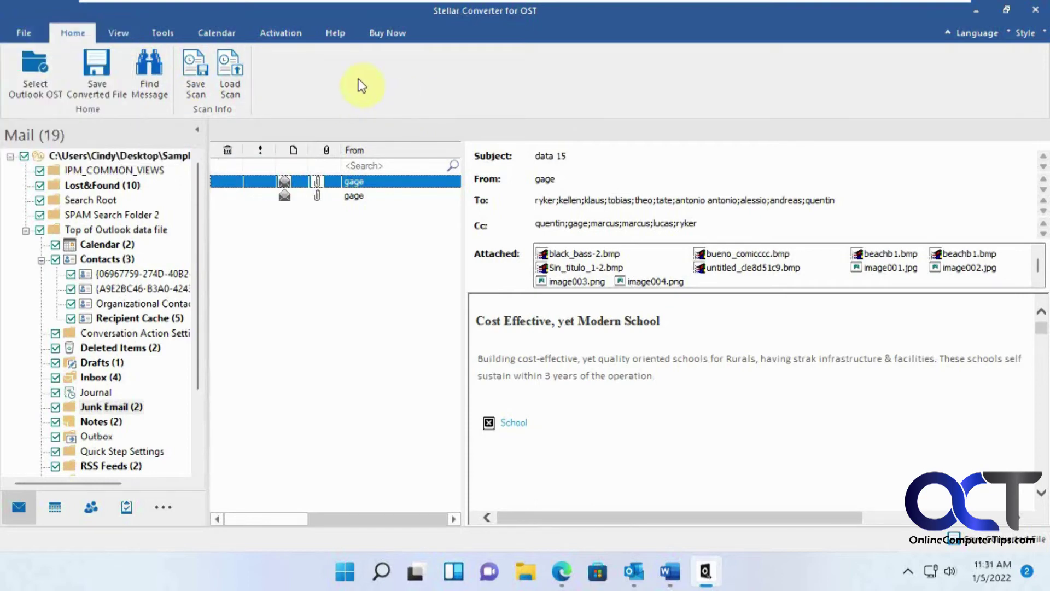
{"action": "left_click", "coordinate": [114, 33]}
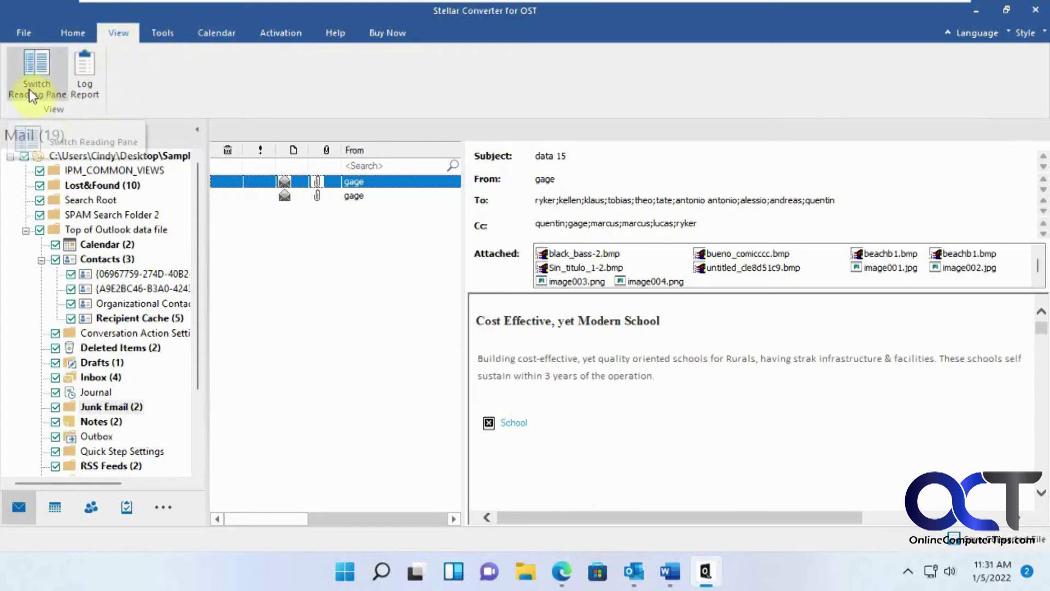
{"action": "left_click", "coordinate": [160, 35]}
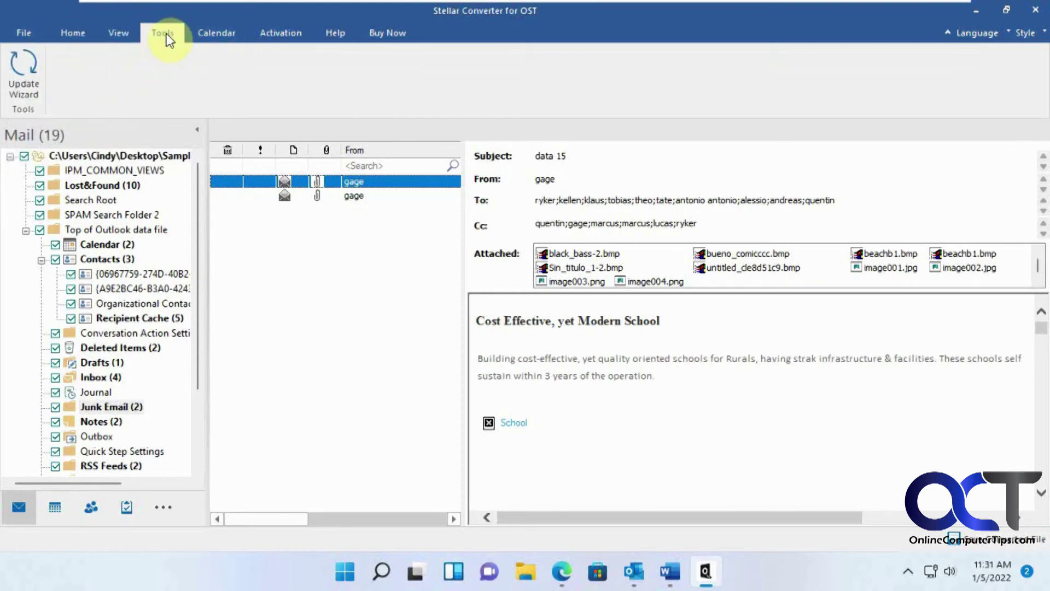
{"action": "left_click", "coordinate": [212, 36]}
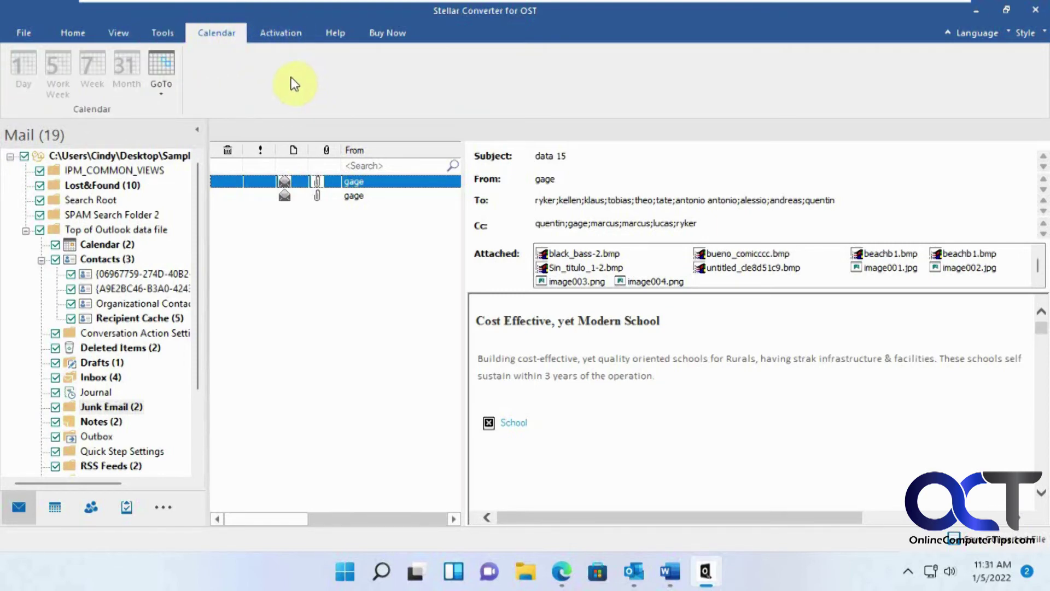
{"action": "left_click", "coordinate": [75, 35]}
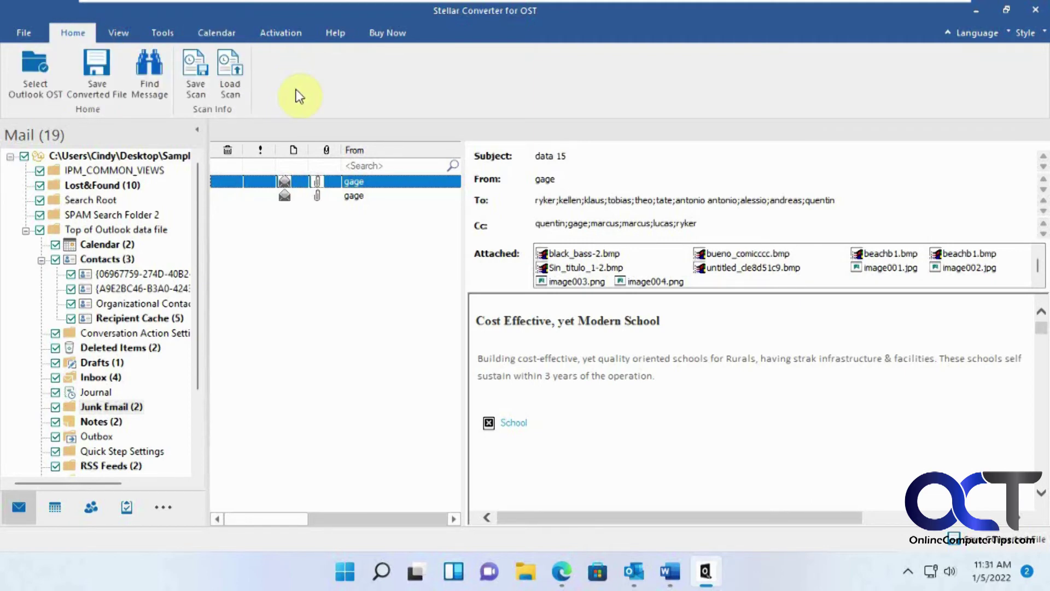
{"action": "left_click", "coordinate": [98, 74]}
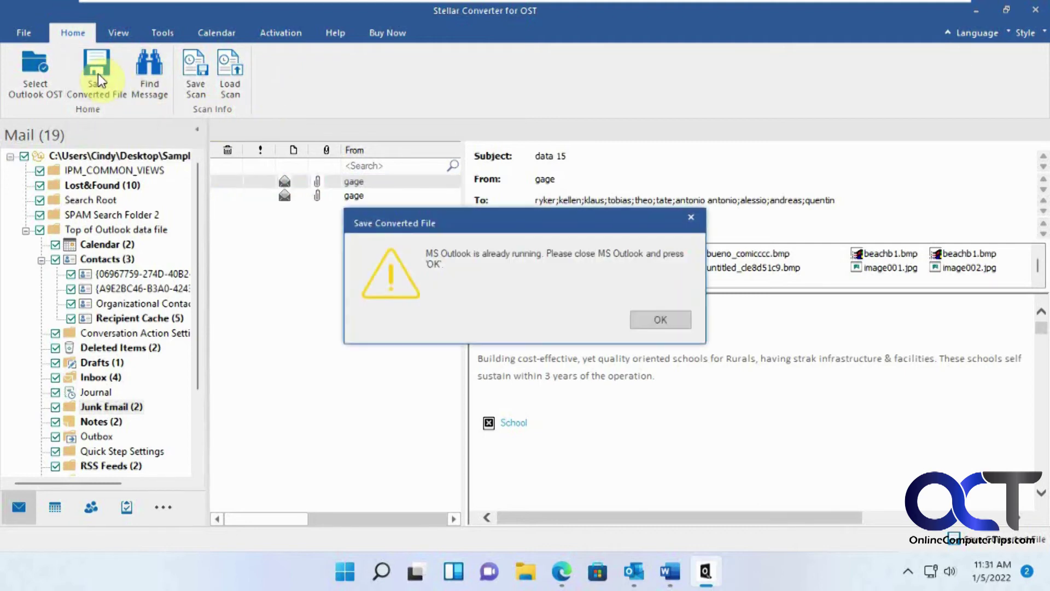
Close all Outlook windows from the taskbar and clear the Outlook-is-running warning
{"action": "left_click", "coordinate": [666, 305]}
{"action": "left_click", "coordinate": [662, 308]}
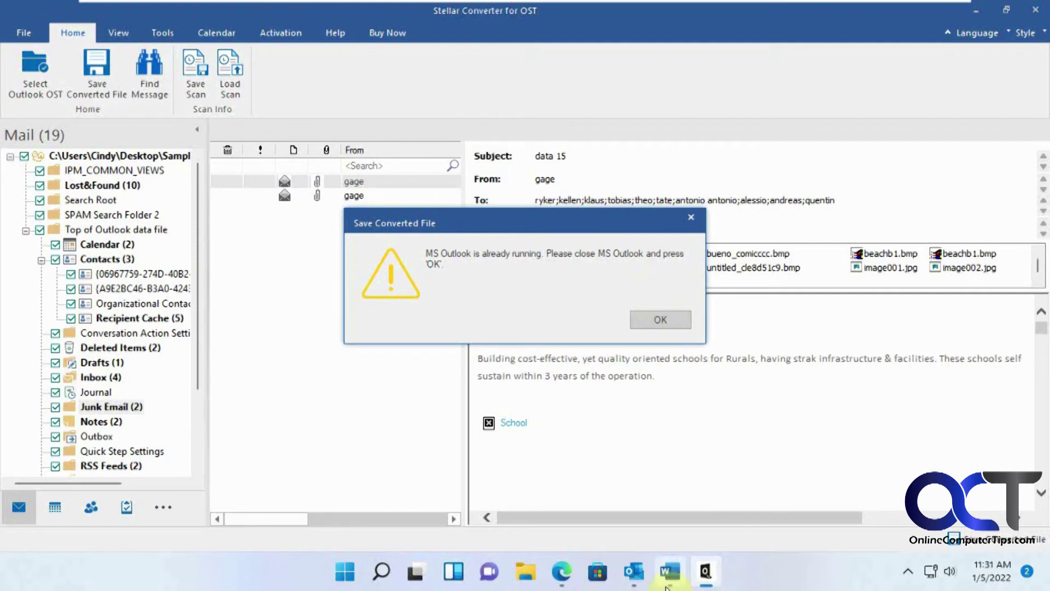
{"action": "right_click", "coordinate": [637, 574]}
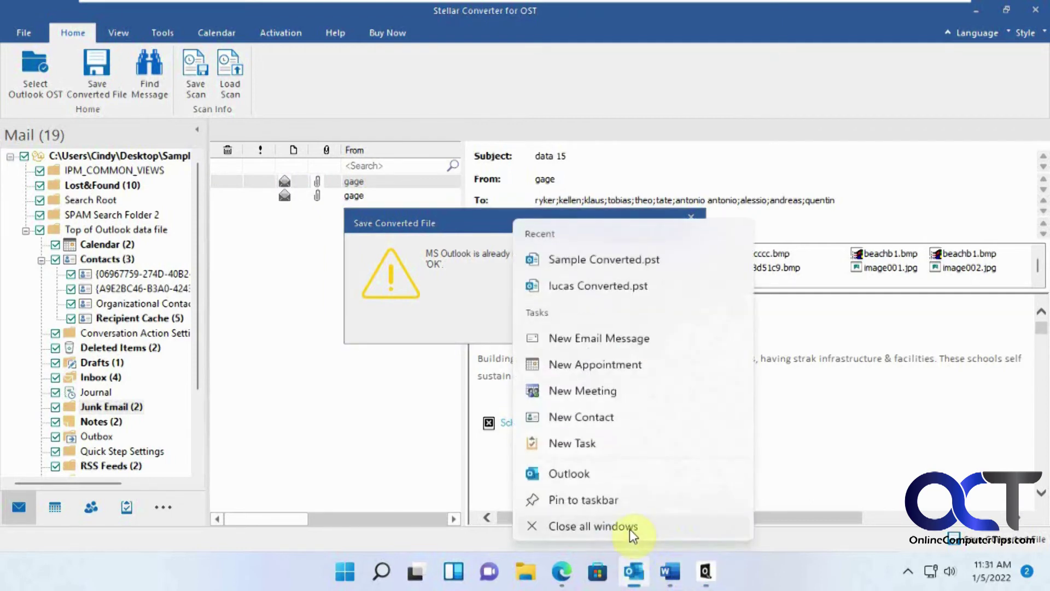
{"action": "left_click", "coordinate": [629, 529]}
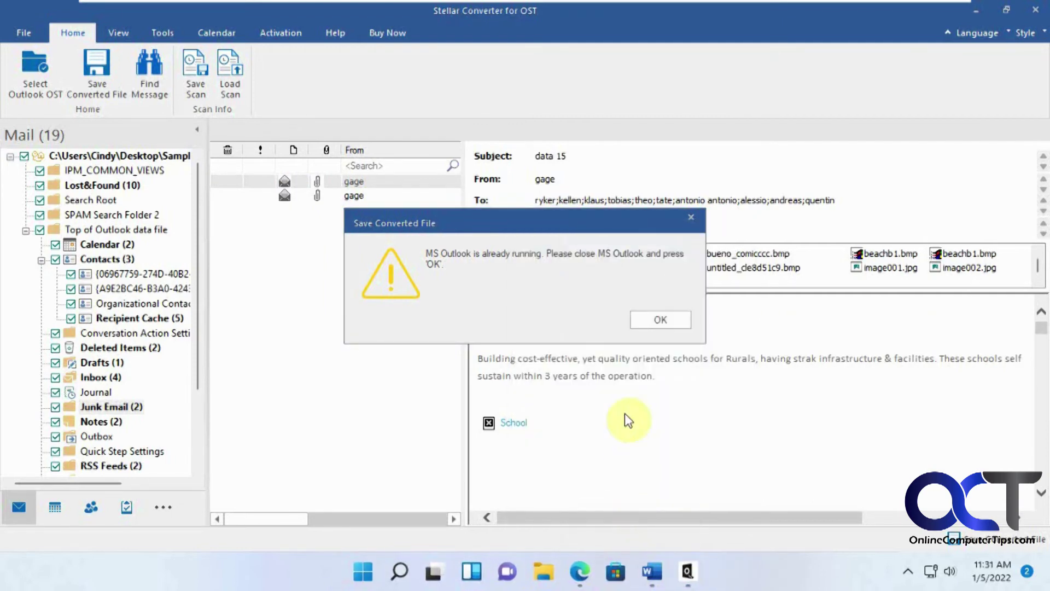
{"action": "left_click", "coordinate": [671, 320]}
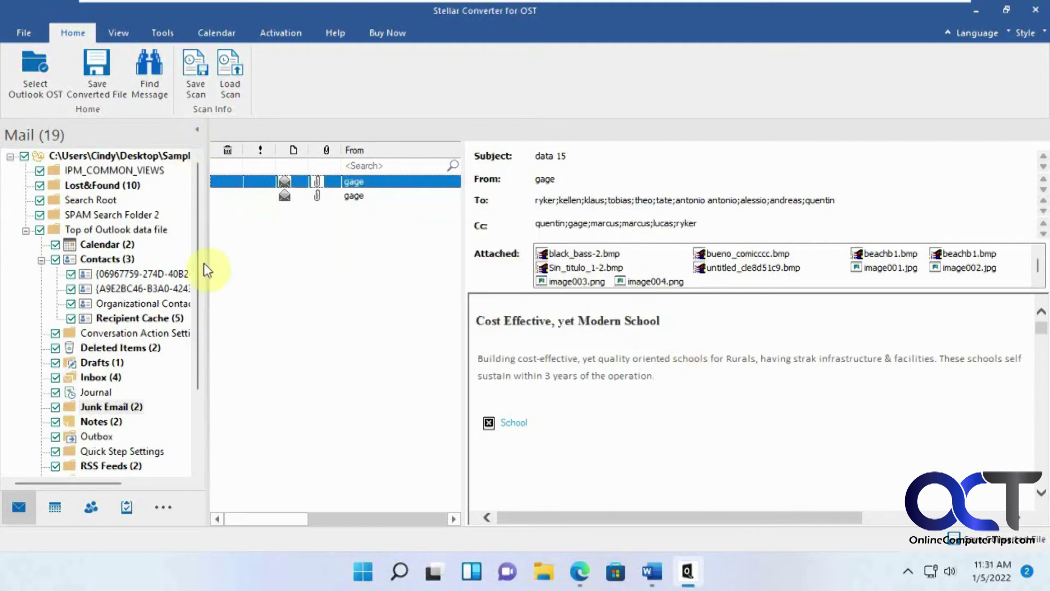
Save the mailbox as PST 'Sample Converted.pst' on the Desktop, then minimize the converter
{"action": "left_click", "coordinate": [96, 73]}
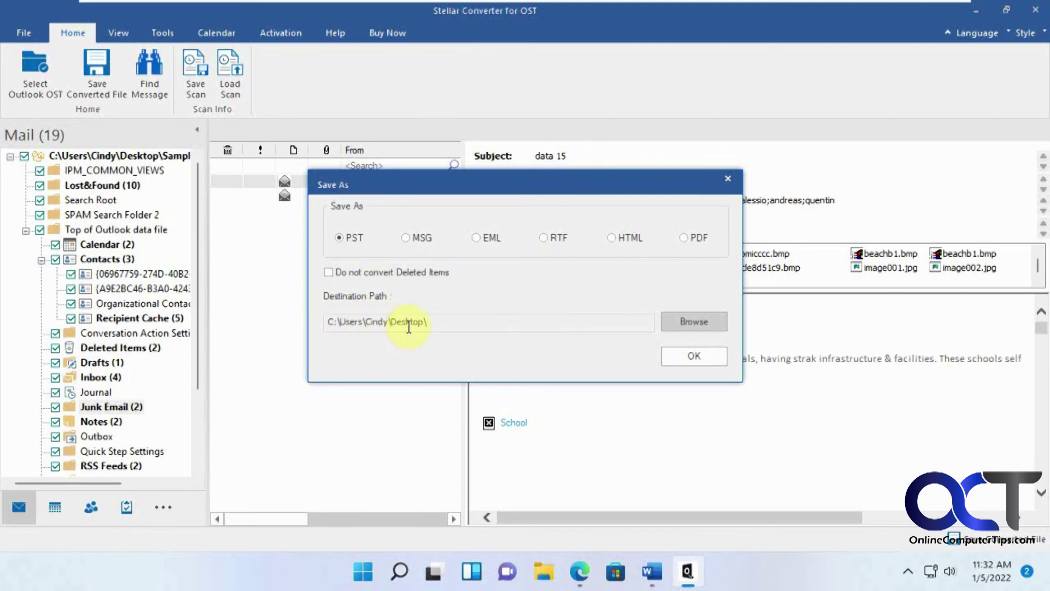
{"action": "left_click", "coordinate": [684, 359]}
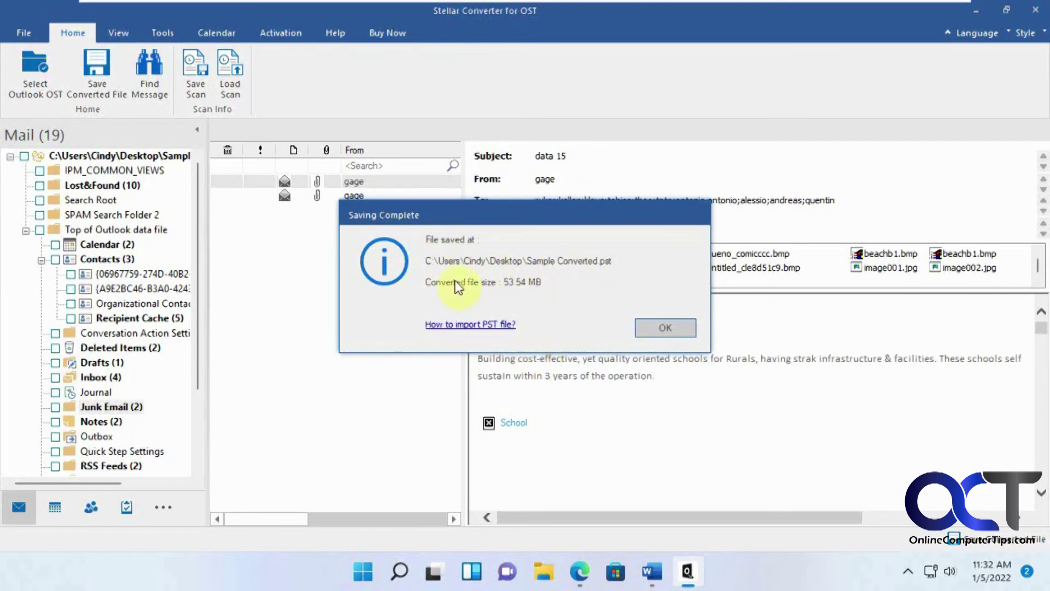
{"action": "left_click", "coordinate": [643, 323]}
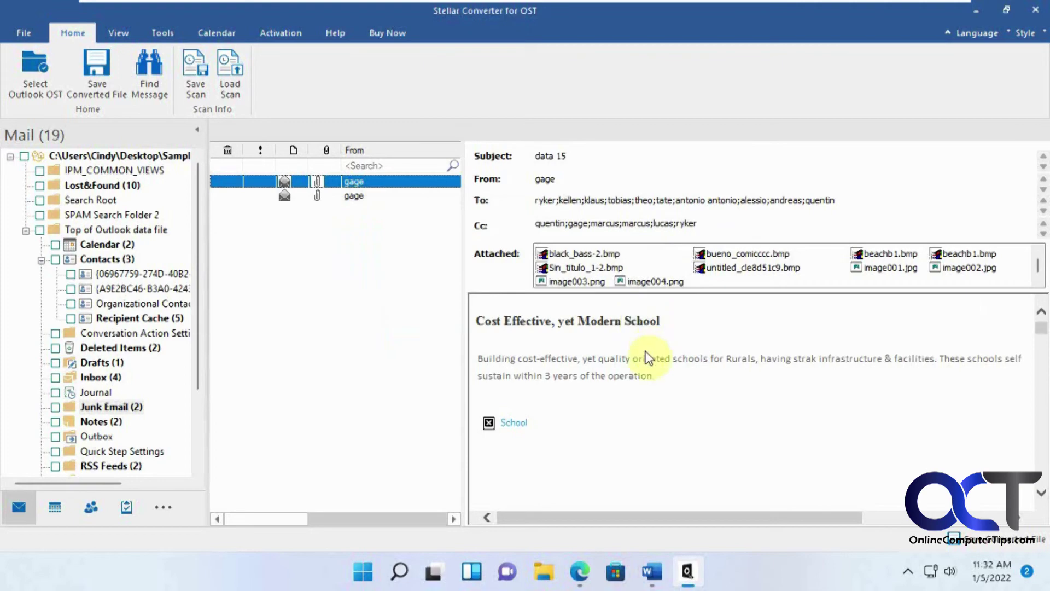
{"action": "left_click", "coordinate": [977, 12]}
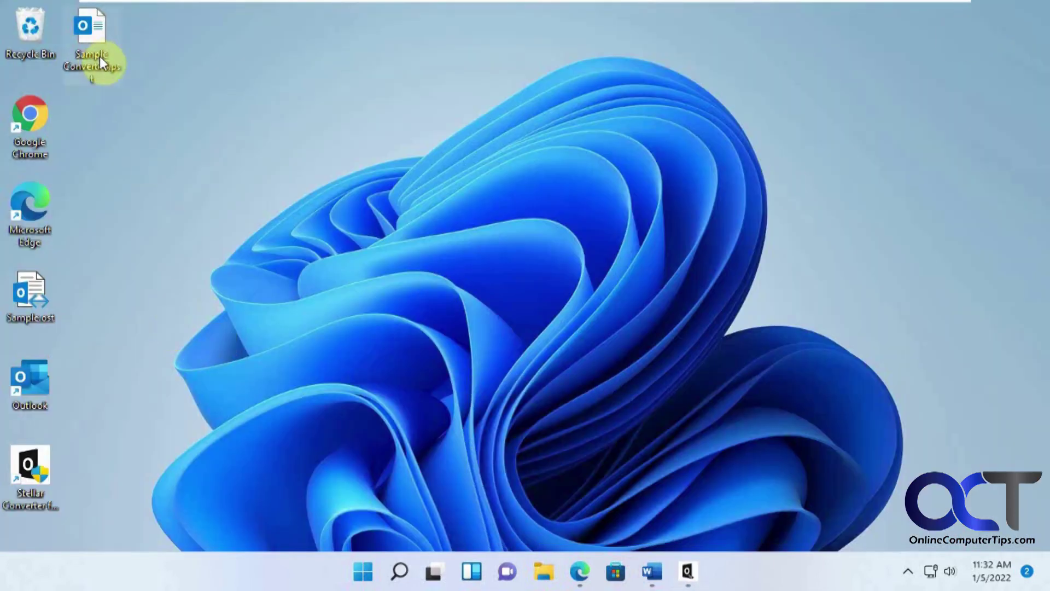
Rename the desktop's Sample Converted.pst to 'Other Email', then launch Outlook
{"action": "mouse_move", "coordinate": [105, 69]}
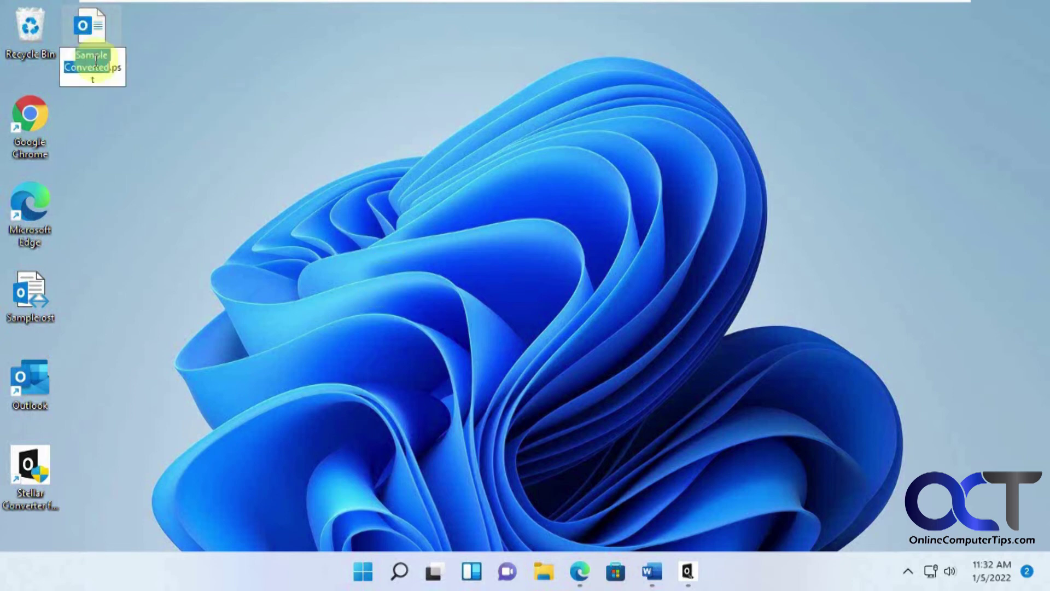
{"action": "type", "text": "Other Email"}
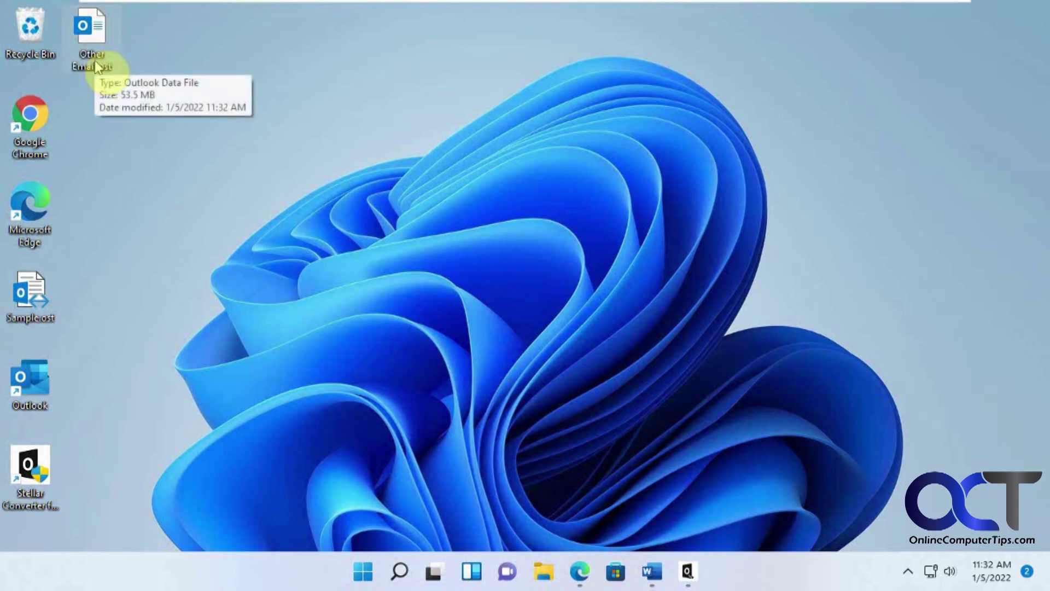
{"action": "double_click", "coordinate": [38, 390]}
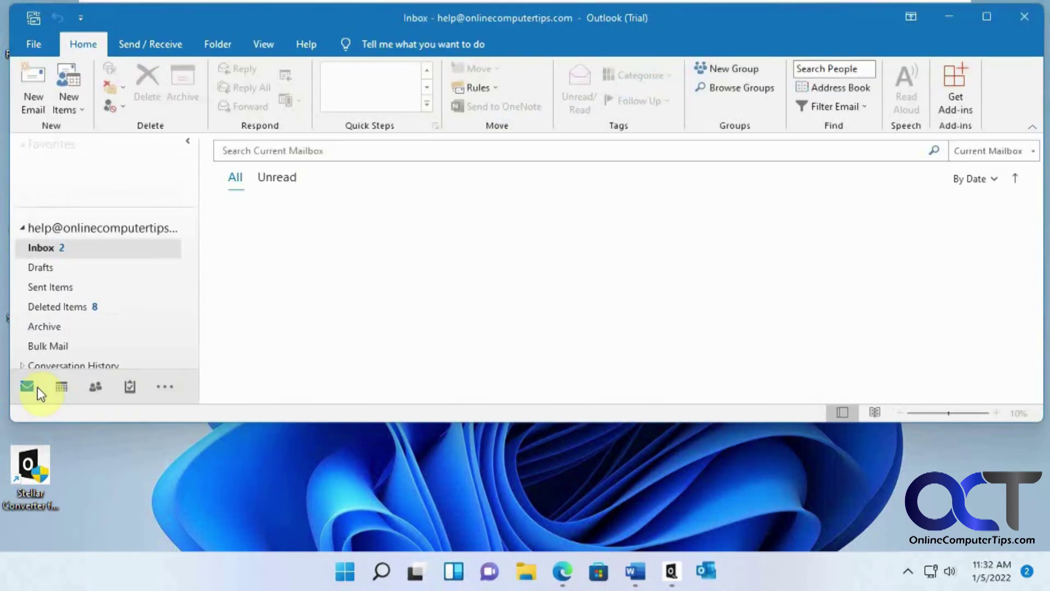
Open Other Email.pst from the Desktop as an Outlook data file through Open & Export
{"action": "left_click", "coordinate": [52, 299]}
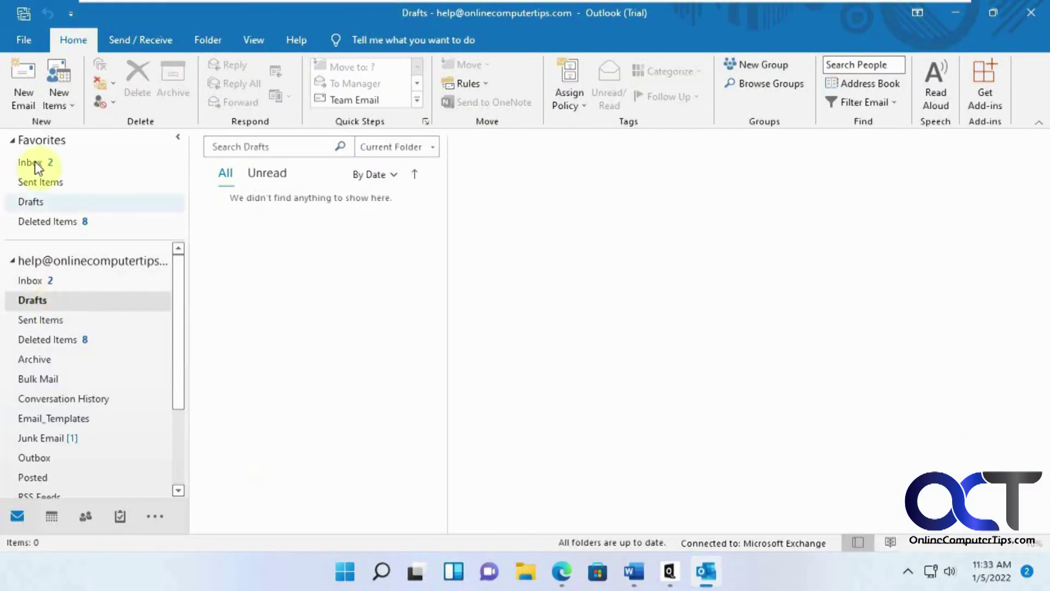
{"action": "left_click", "coordinate": [27, 40]}
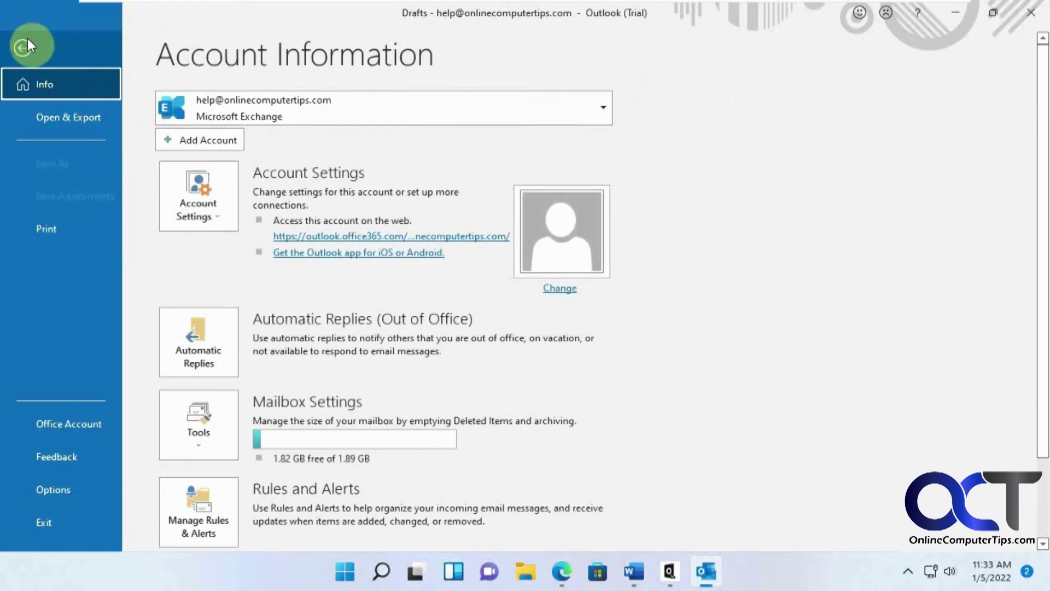
{"action": "left_click", "coordinate": [65, 113]}
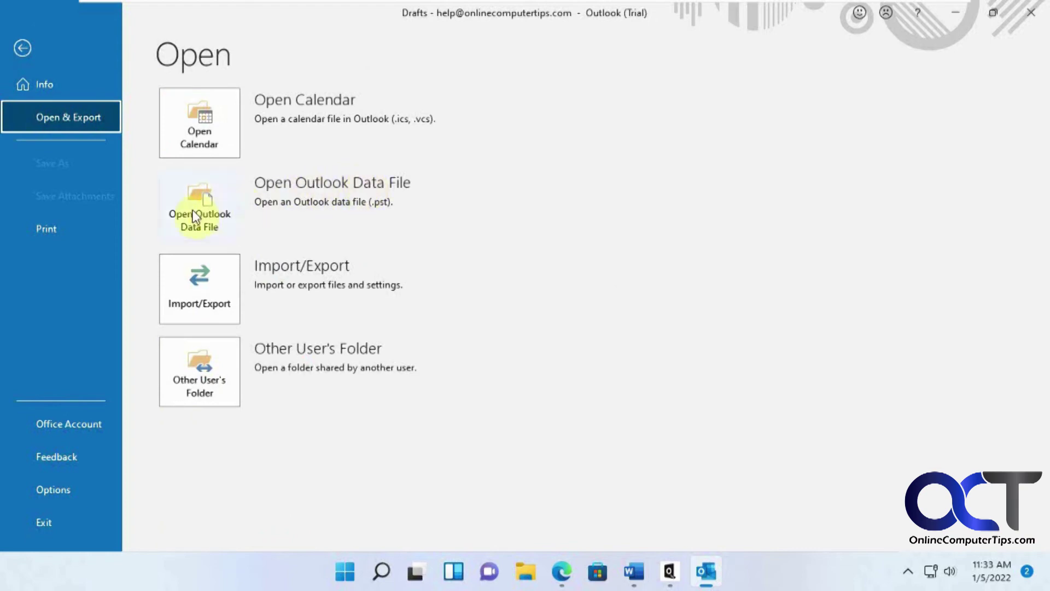
{"action": "left_click", "coordinate": [212, 216]}
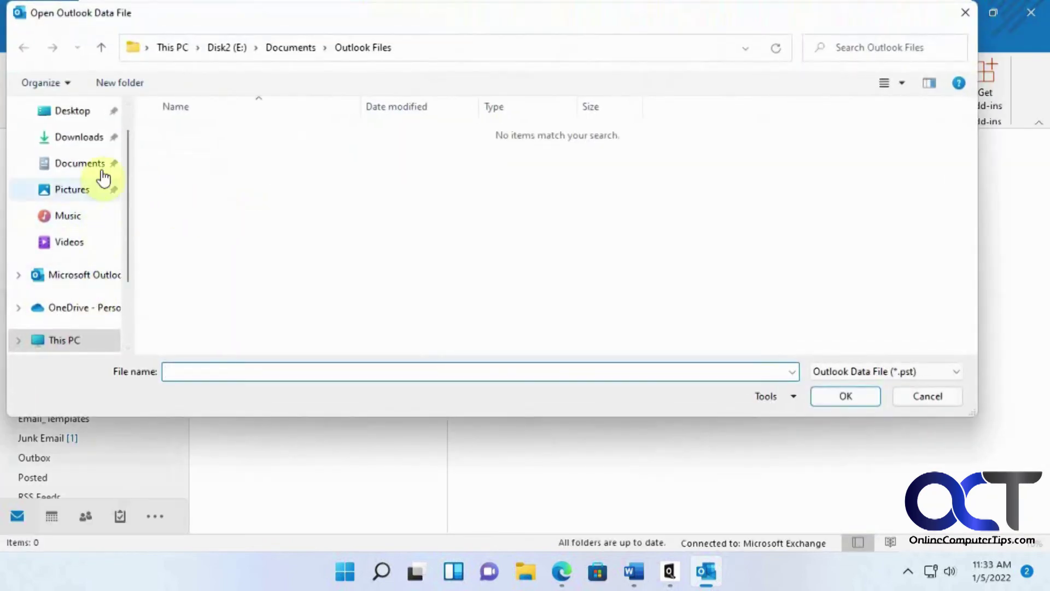
{"action": "left_click", "coordinate": [85, 115]}
{"action": "left_click", "coordinate": [200, 134]}
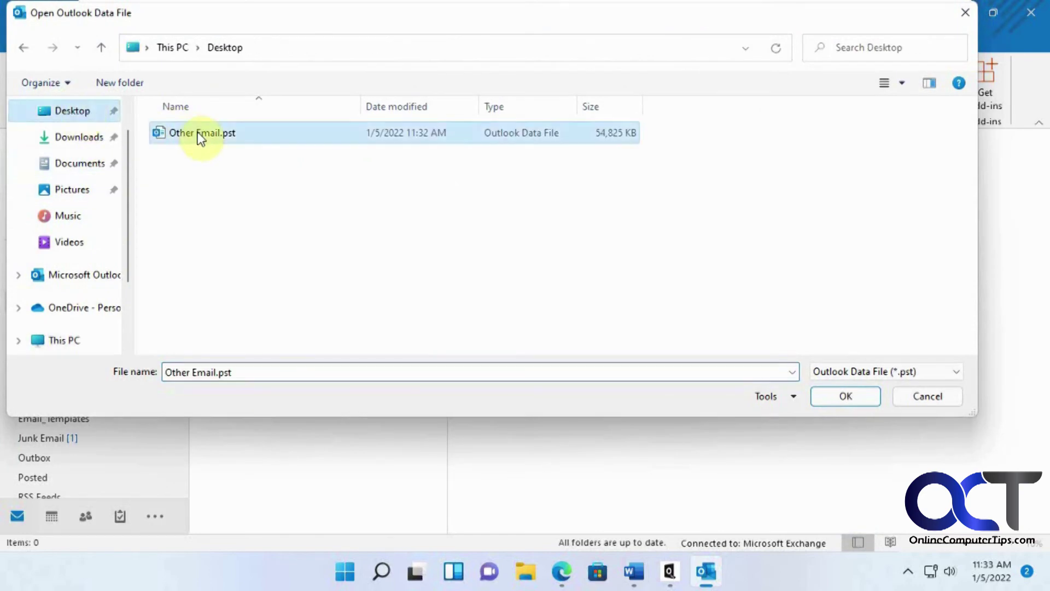
{"action": "left_click", "coordinate": [821, 395]}
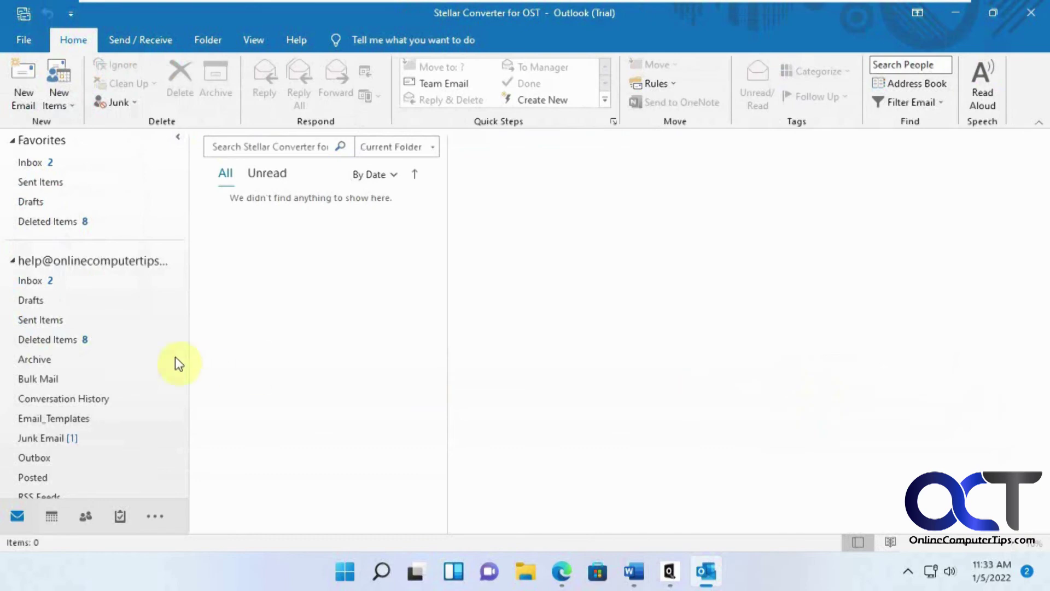
Collapse the main mail account and expand Stellar Converter for OST and its Top of Outlook data file folder
{"action": "left_click", "coordinate": [12, 261]}
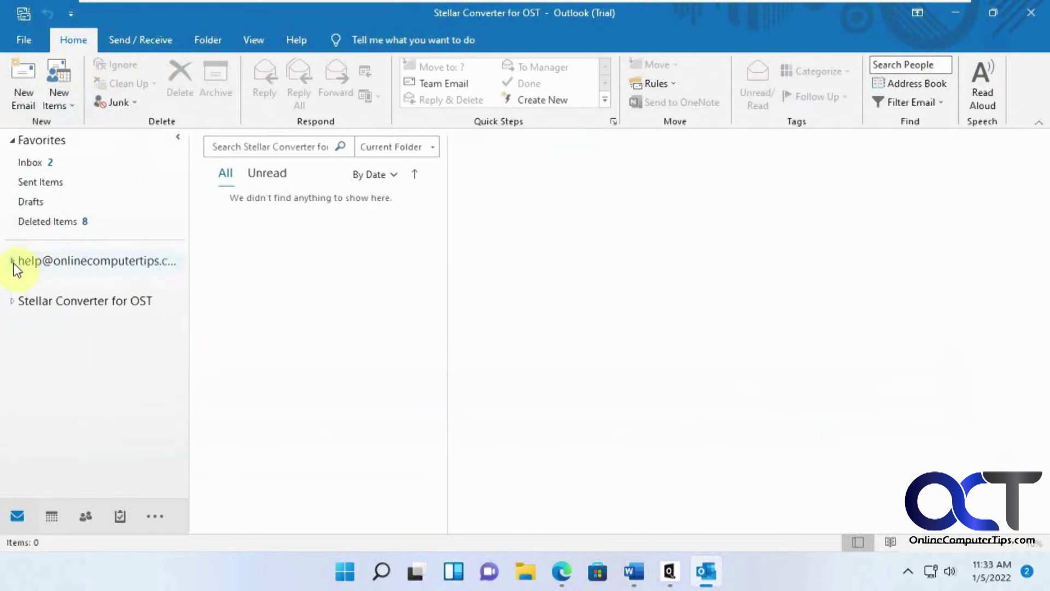
{"action": "left_click", "coordinate": [11, 301]}
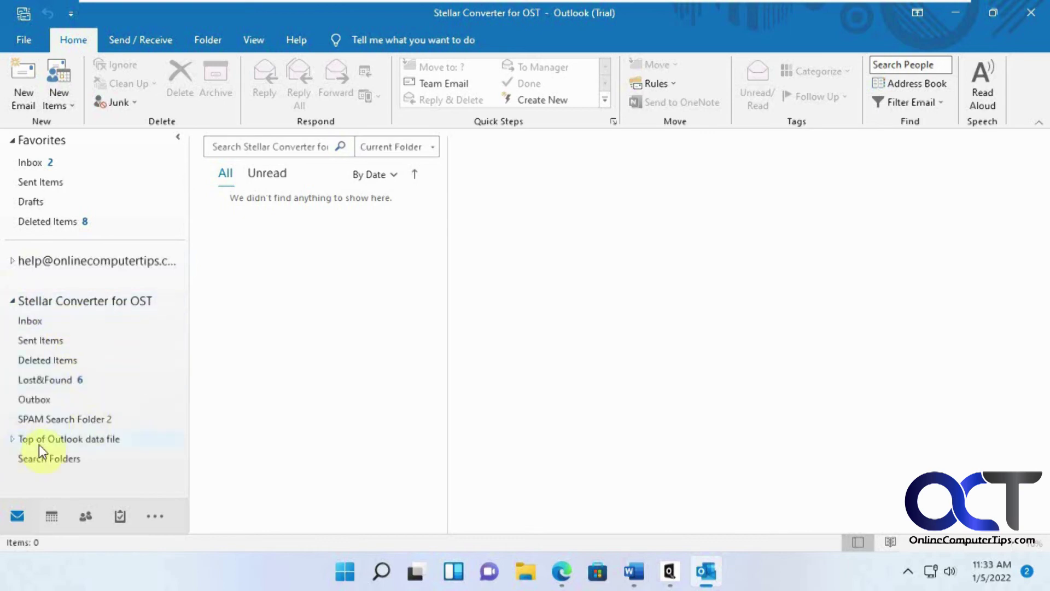
{"action": "left_click", "coordinate": [12, 439]}
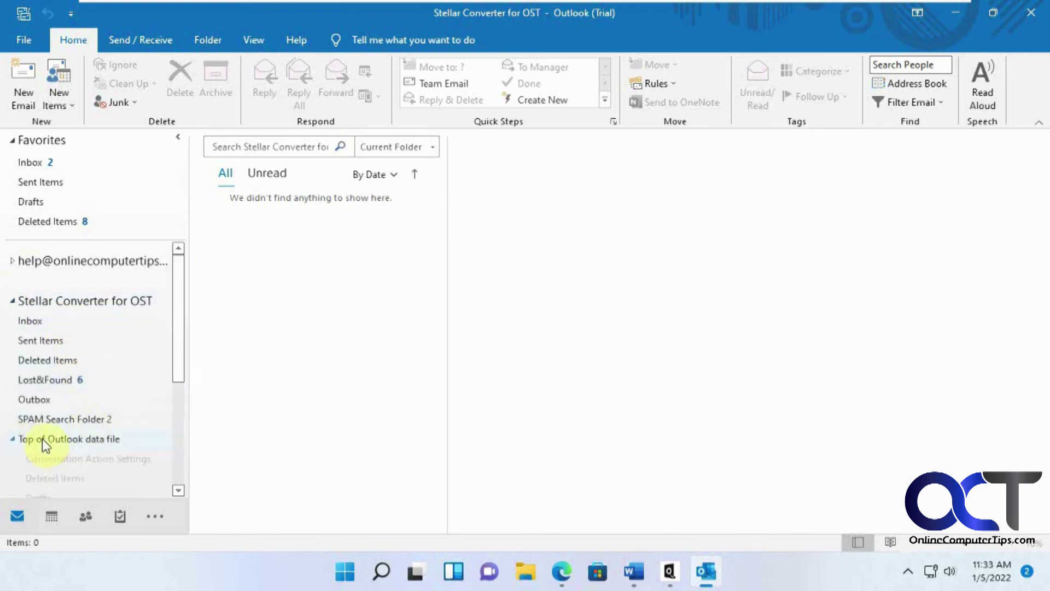
{"action": "scroll", "coordinate": [86, 441], "scroll_direction": "down", "scroll_amount": 3}
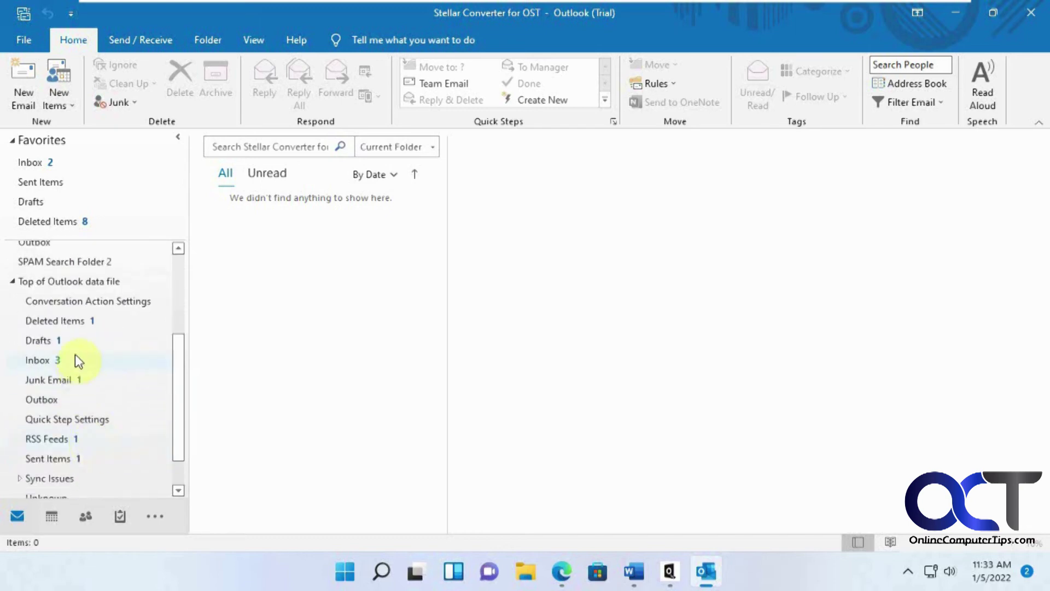
Check the converted Junk Email folder, then show the Inbox with its four 2014 messages
{"action": "left_click", "coordinate": [55, 377]}
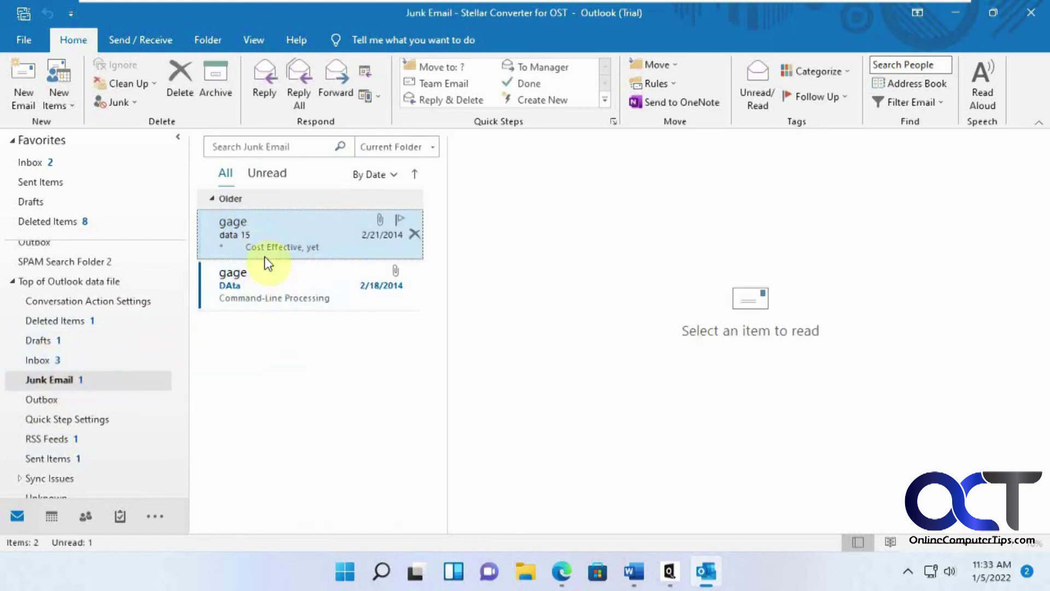
{"action": "left_click", "coordinate": [43, 361]}
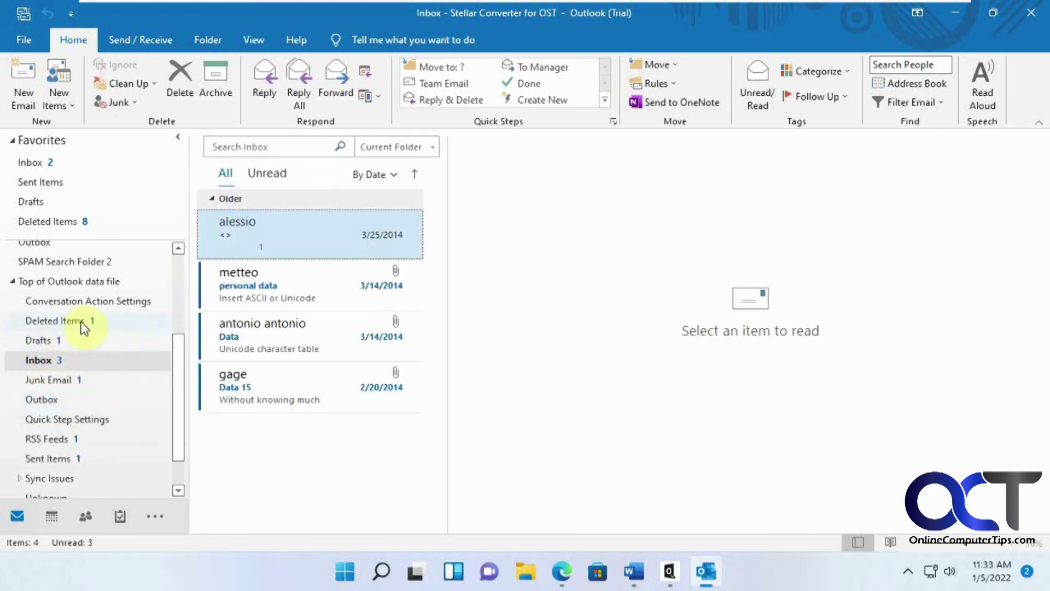
{"action": "scroll", "coordinate": [106, 385], "scroll_direction": "down", "scroll_amount": 1}
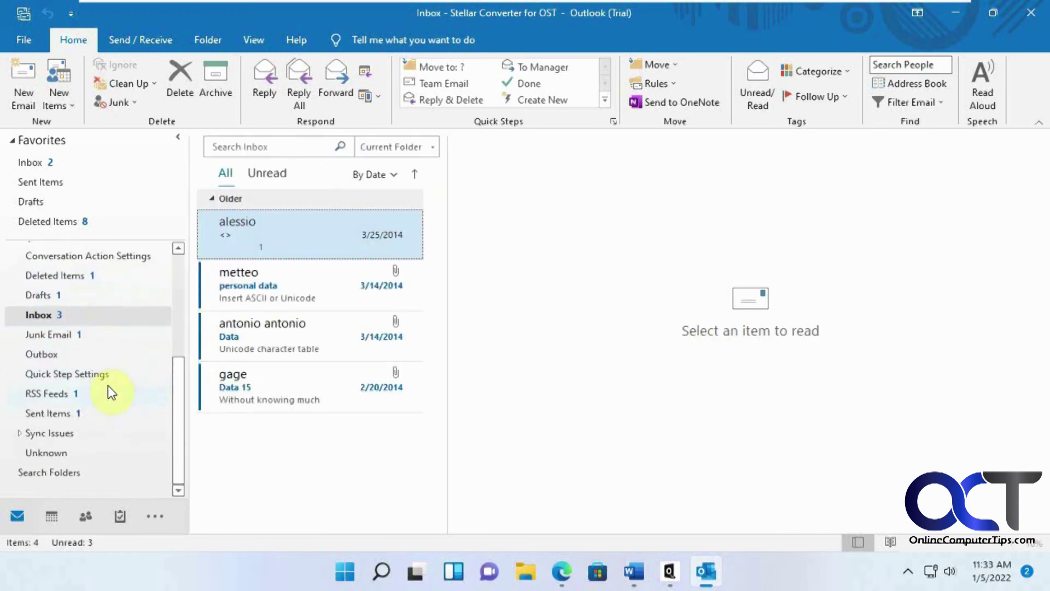
{"action": "scroll", "coordinate": [114, 437], "scroll_direction": "up", "scroll_amount": 3}
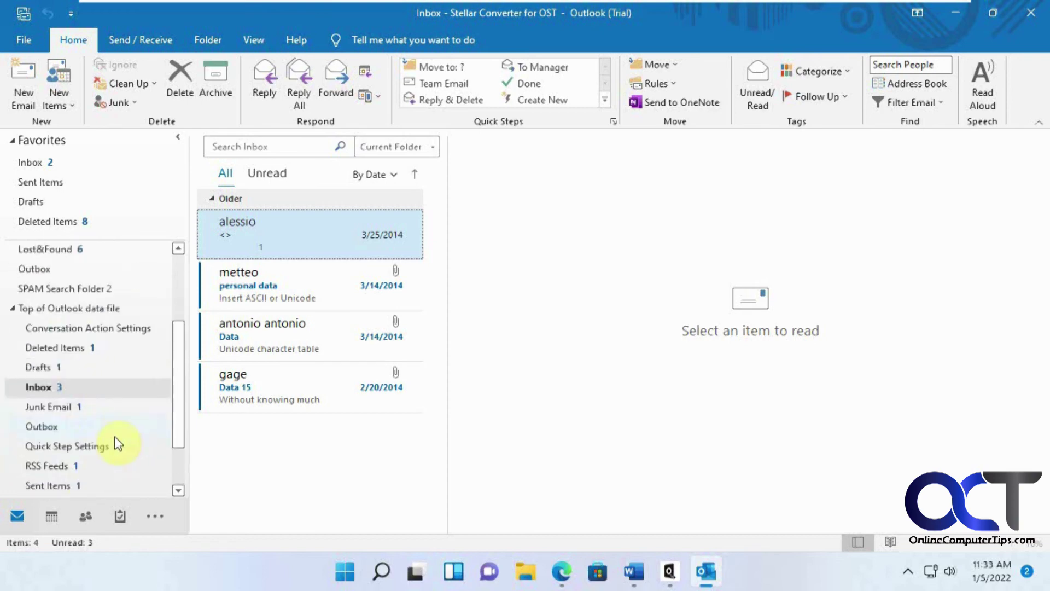
{"action": "scroll", "coordinate": [116, 442], "scroll_direction": "up", "scroll_amount": 1}
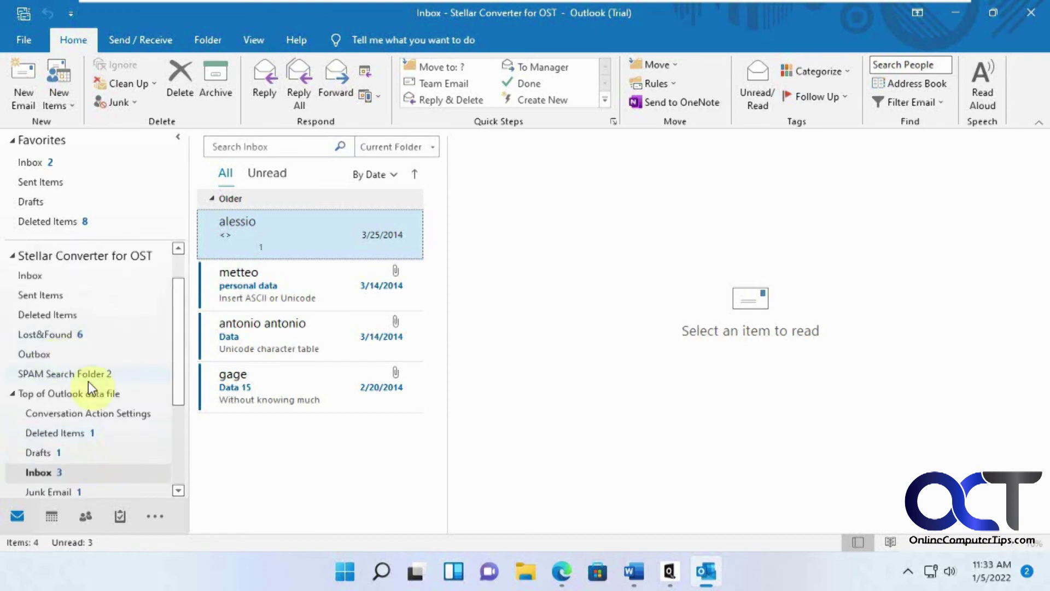
{"action": "scroll", "coordinate": [125, 459], "scroll_direction": "down", "scroll_amount": 3}
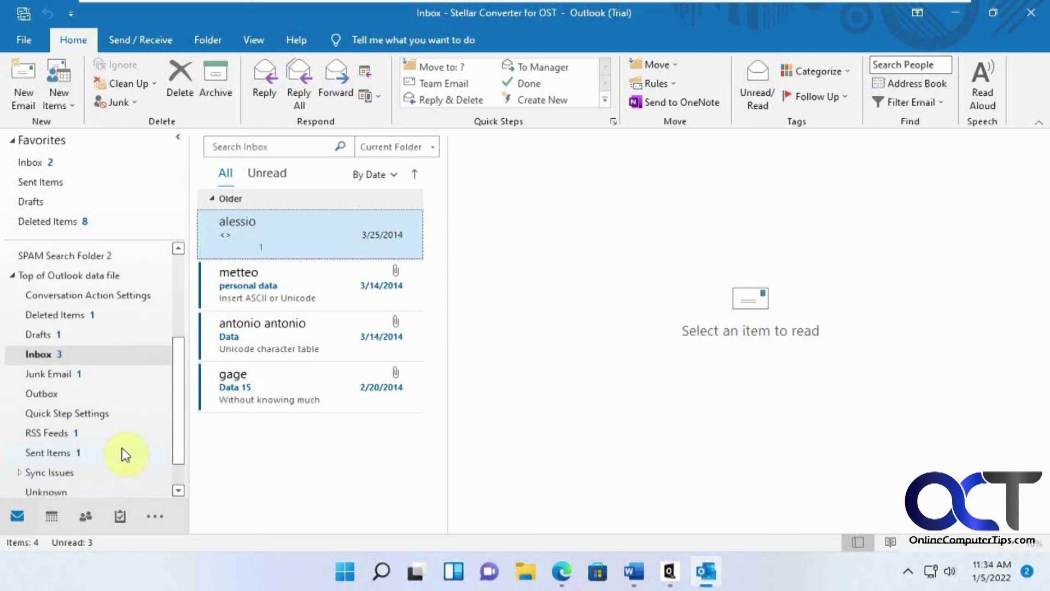
{"action": "left_click", "coordinate": [669, 571]}
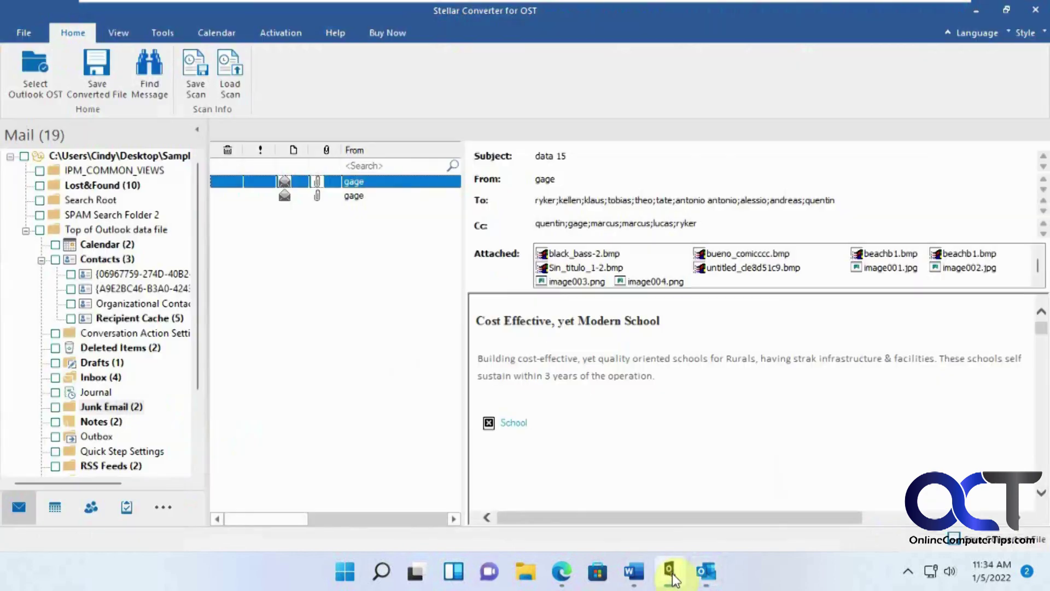
{"action": "left_click", "coordinate": [42, 82]}
{"action": "left_click", "coordinate": [445, 197]}
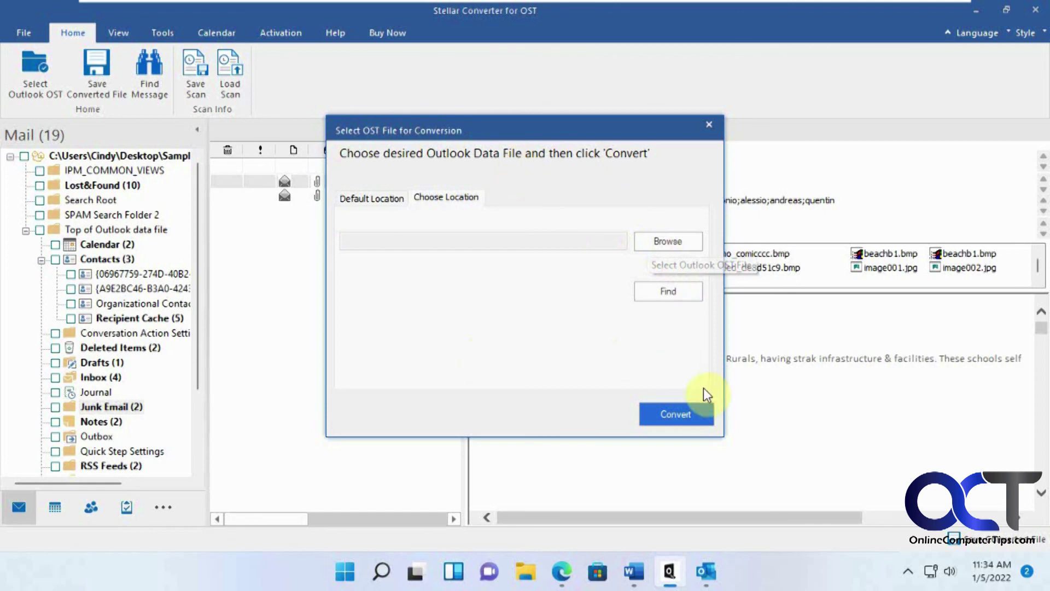
{"action": "left_click", "coordinate": [705, 128]}
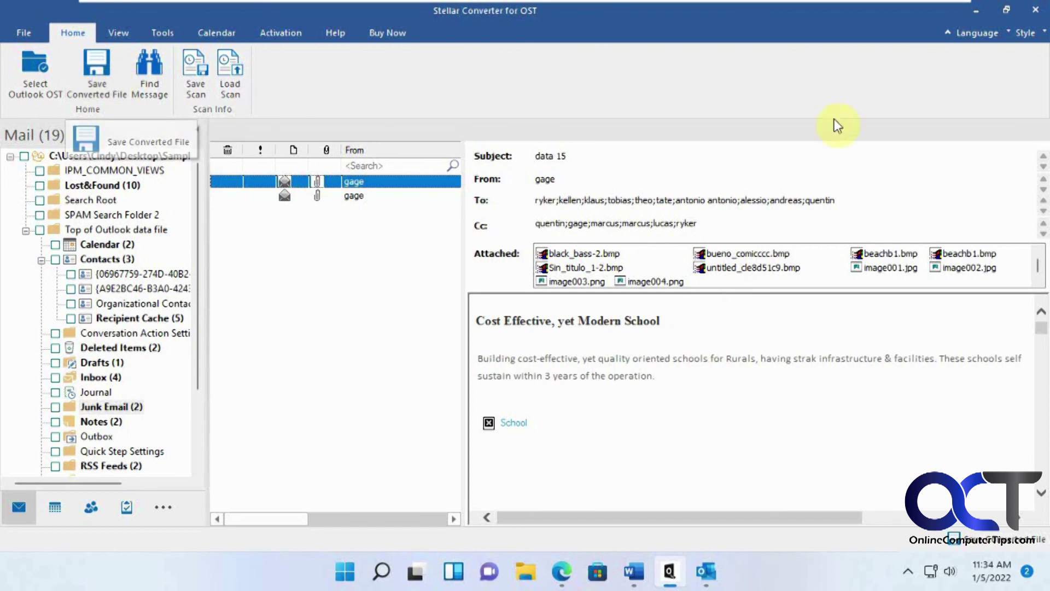
{"action": "left_click", "coordinate": [977, 10]}
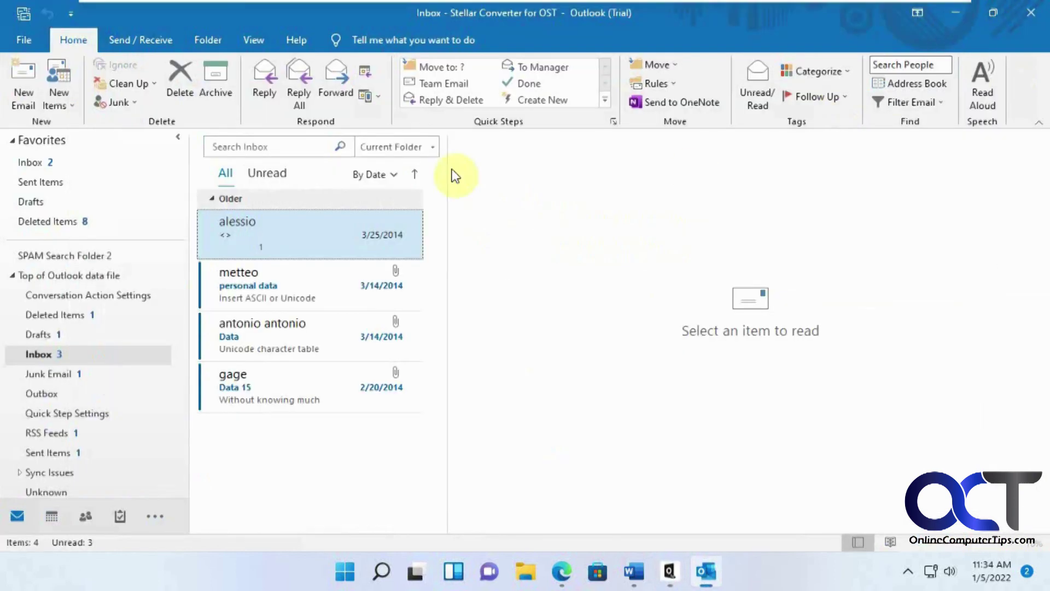
Bring up File > Open & Export in Outlook, then minimize Outlook to reveal the desktop
{"action": "left_click", "coordinate": [32, 41]}
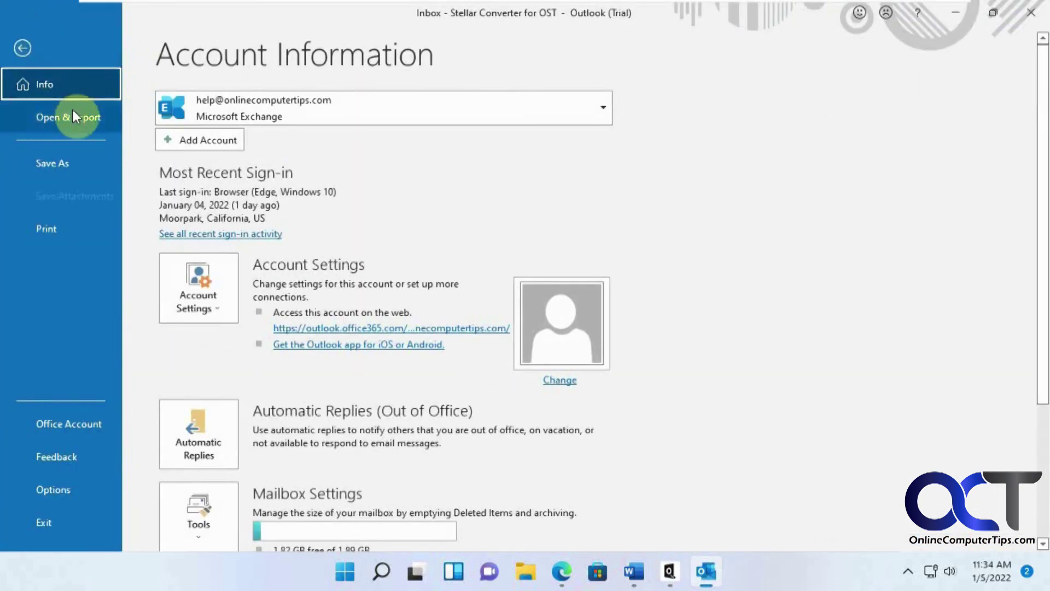
{"action": "left_click", "coordinate": [74, 116]}
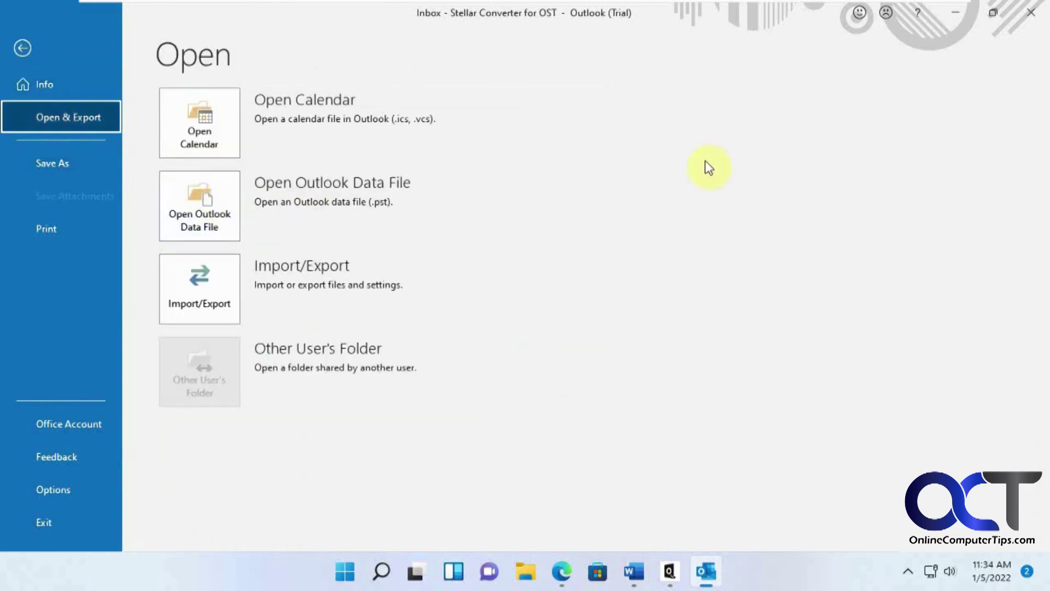
{"action": "left_click", "coordinate": [956, 14]}
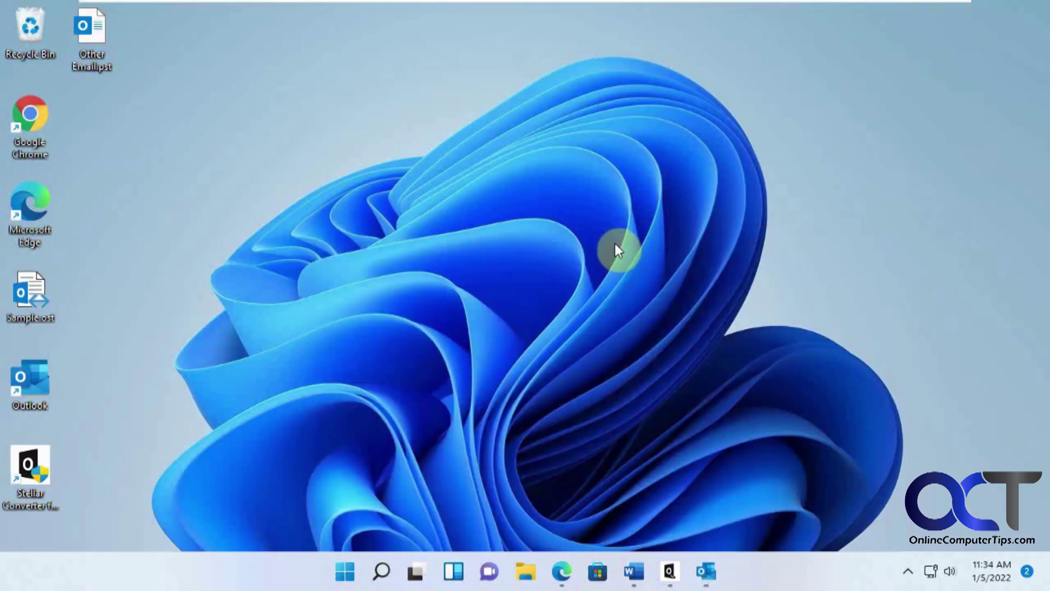